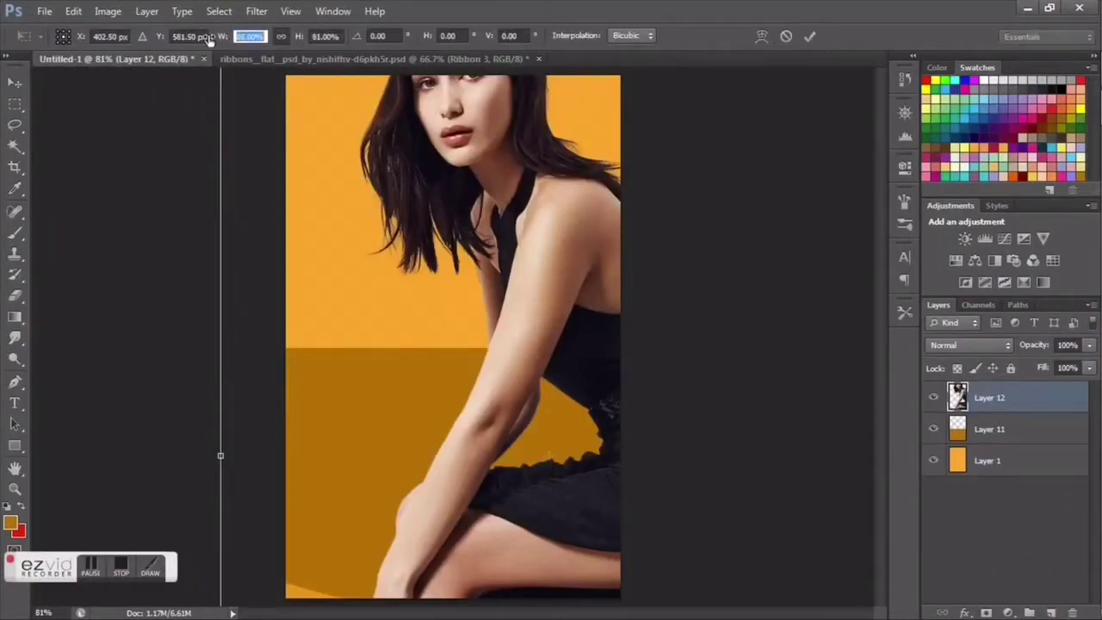
Scale the pasted seated model and stool to 42% and position it on the orange canvas
{"action": "left_click_drag", "start_coordinate": [209, 38], "coordinate": [175, 39]}
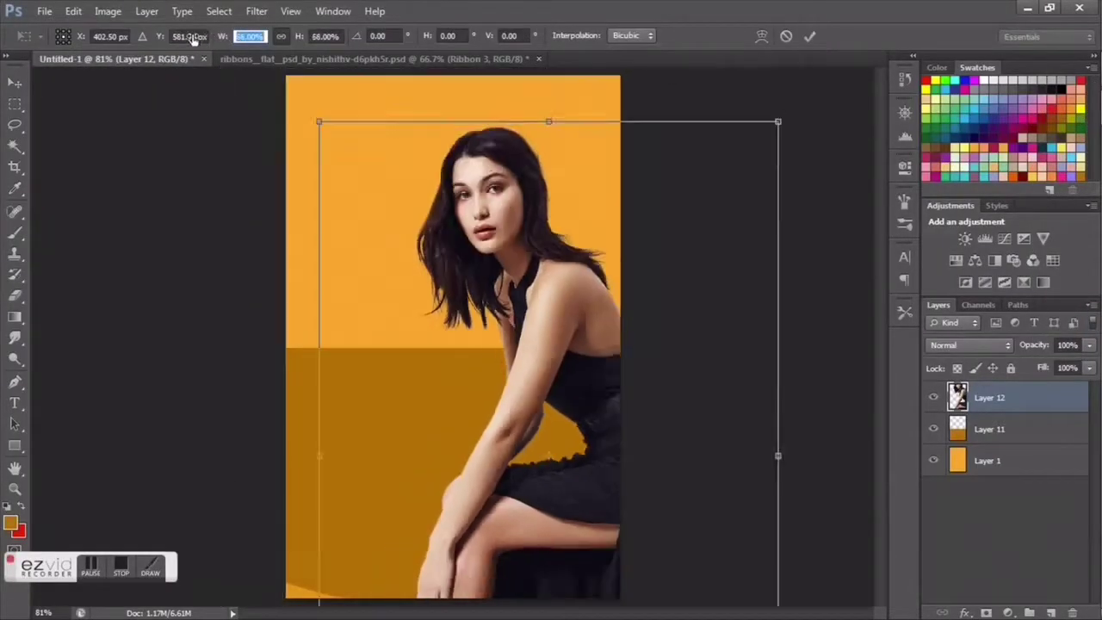
{"action": "left_click_drag", "start_coordinate": [495, 531], "coordinate": [503, 551]}
{"action": "left_click", "coordinate": [809, 35]}
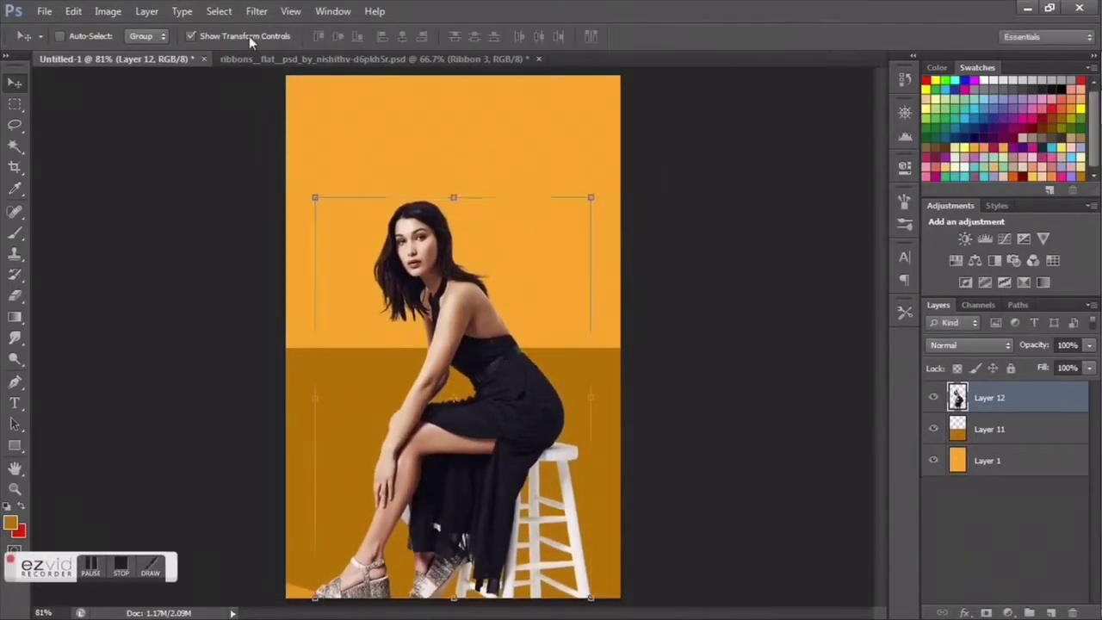
{"action": "left_click_drag", "start_coordinate": [534, 433], "coordinate": [523, 433]}
{"action": "left_click", "coordinate": [1063, 105]}
Add the standing model from 1.png below the seated model, in Soft Light at reduced opacity
{"action": "left_click", "coordinate": [688, 99]}
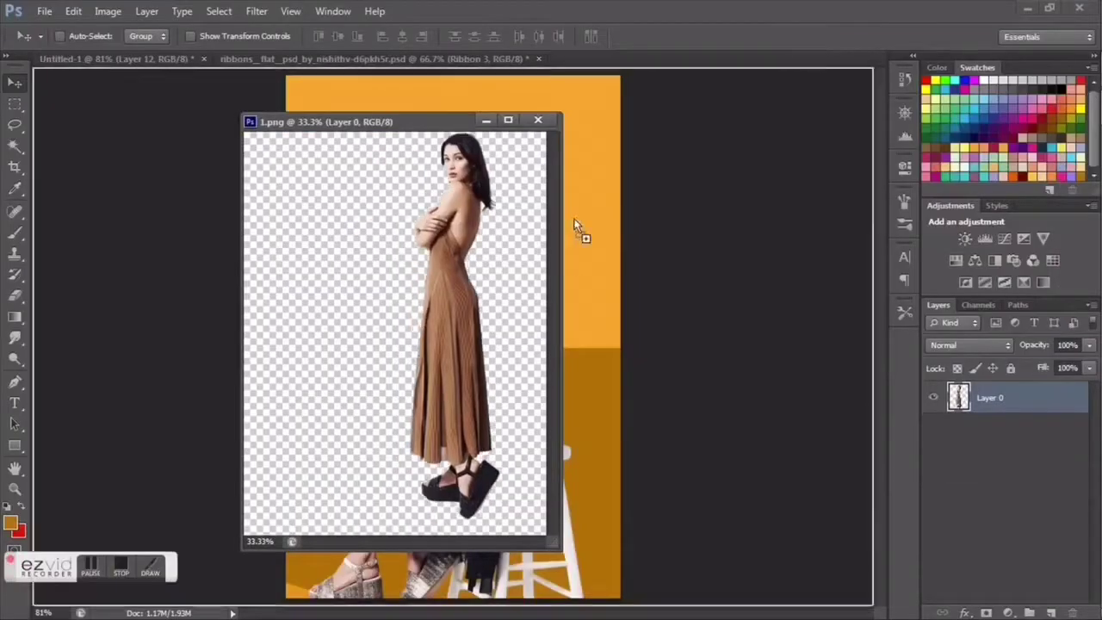
{"action": "left_click_drag", "start_coordinate": [689, 204], "coordinate": [577, 373]}
{"action": "key", "text": "Return"}
{"action": "left_click_drag", "start_coordinate": [1019, 433], "coordinate": [1019, 435]}
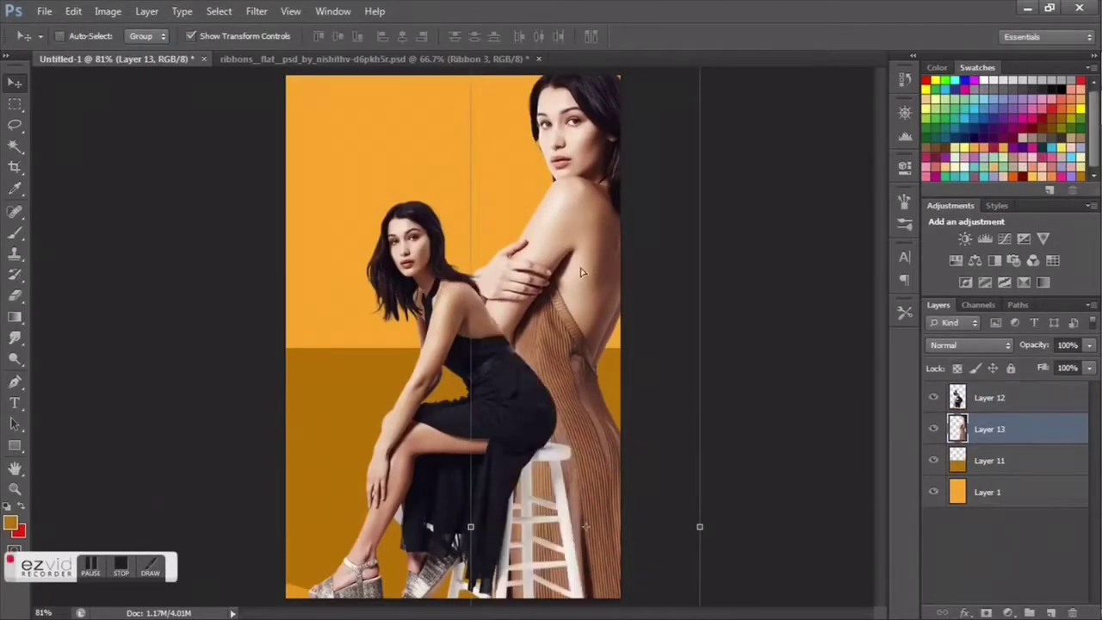
{"action": "key", "text": "shift+alt+f"}
{"action": "left_click", "coordinate": [1089, 344]}
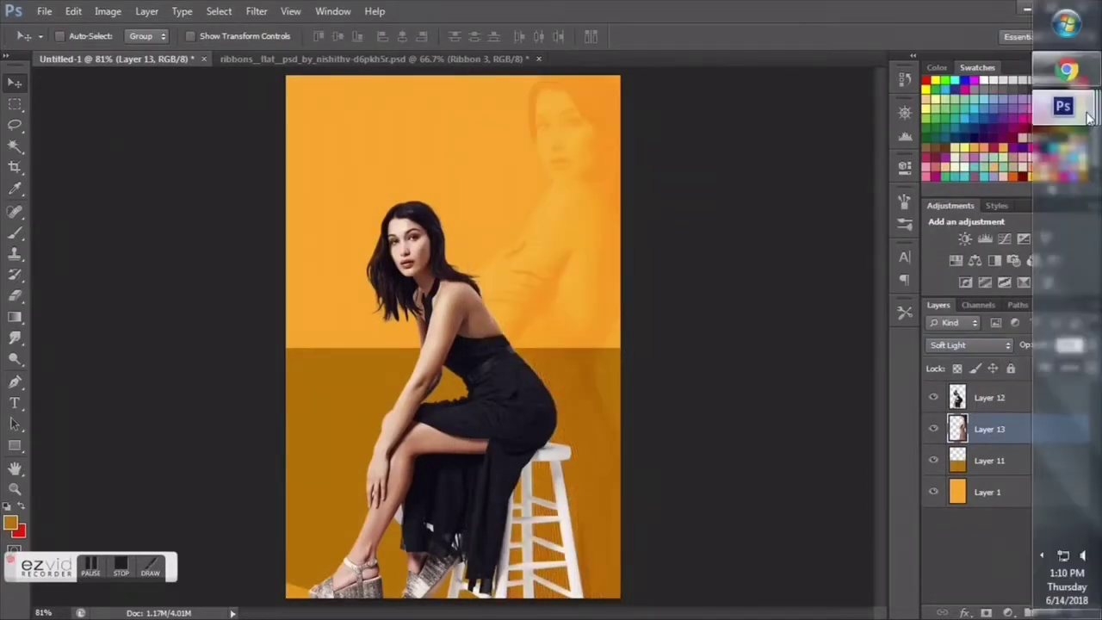
{"action": "left_click", "coordinate": [880, 59]}
Add the large face from 9.png across the upper poster, in Soft Light at 37% opacity
{"action": "left_click", "coordinate": [672, 57]}
{"action": "left_click_drag", "start_coordinate": [344, 106], "coordinate": [465, 108]}
{"action": "left_click", "coordinate": [519, 104]}
{"action": "left_click", "coordinate": [73, 11]}
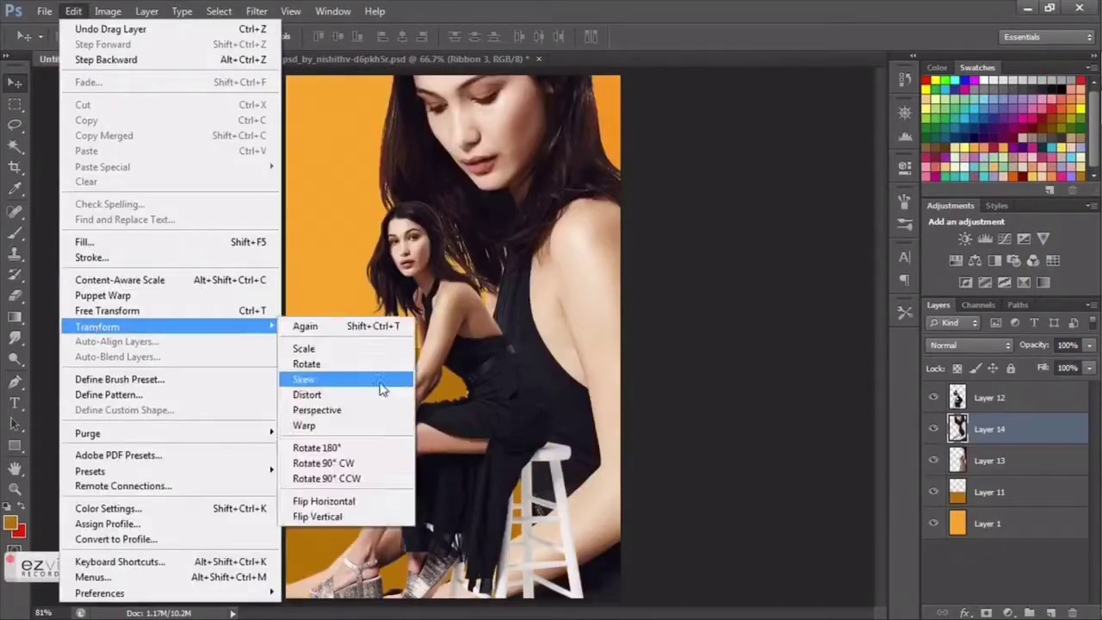
{"action": "left_click", "coordinate": [337, 378]}
{"action": "left_click_drag", "start_coordinate": [284, 78], "coordinate": [344, 172]}
{"action": "key", "text": "Return"}
{"action": "left_click", "coordinate": [969, 344]}
{"action": "left_click", "coordinate": [943, 214]}
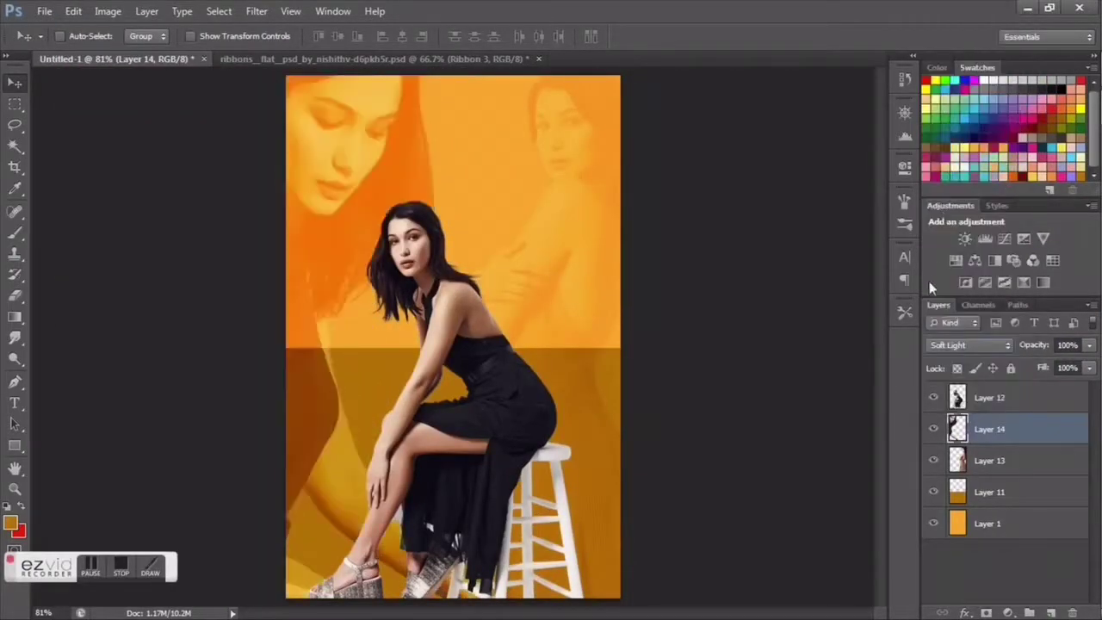
{"action": "type", "text": "37"}
{"action": "key", "text": "Return"}
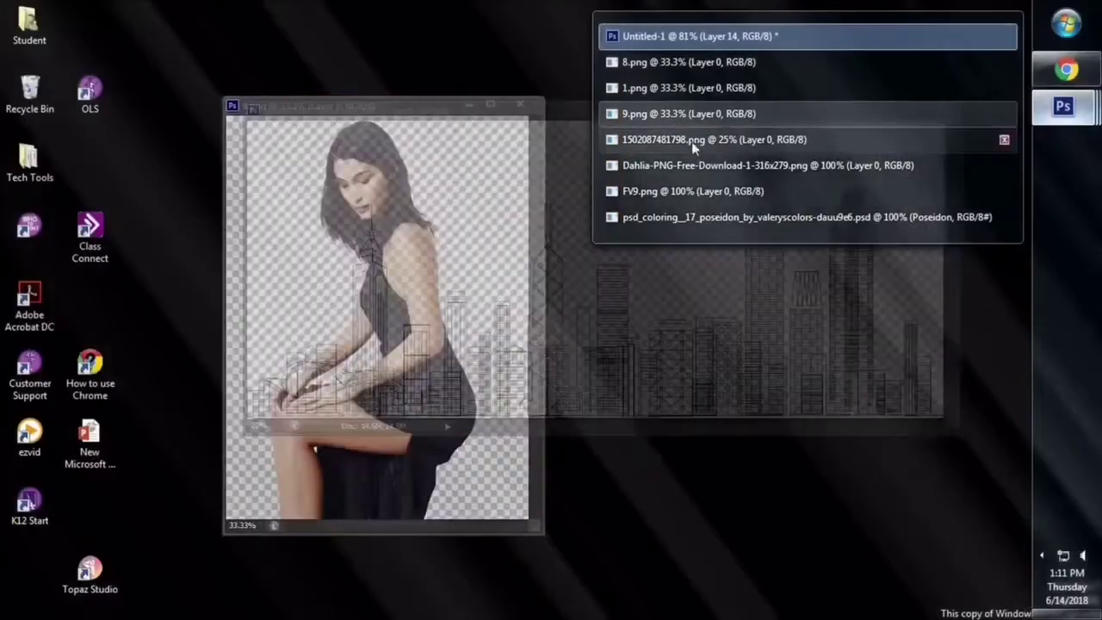
Add the dahlia and shrink it into a small flower in the model's hair
{"action": "left_click", "coordinate": [689, 176]}
{"action": "left_click_drag", "start_coordinate": [371, 250], "coordinate": [517, 318]}
{"action": "left_click", "coordinate": [423, 118]}
{"action": "key", "text": "ctrl+t"}
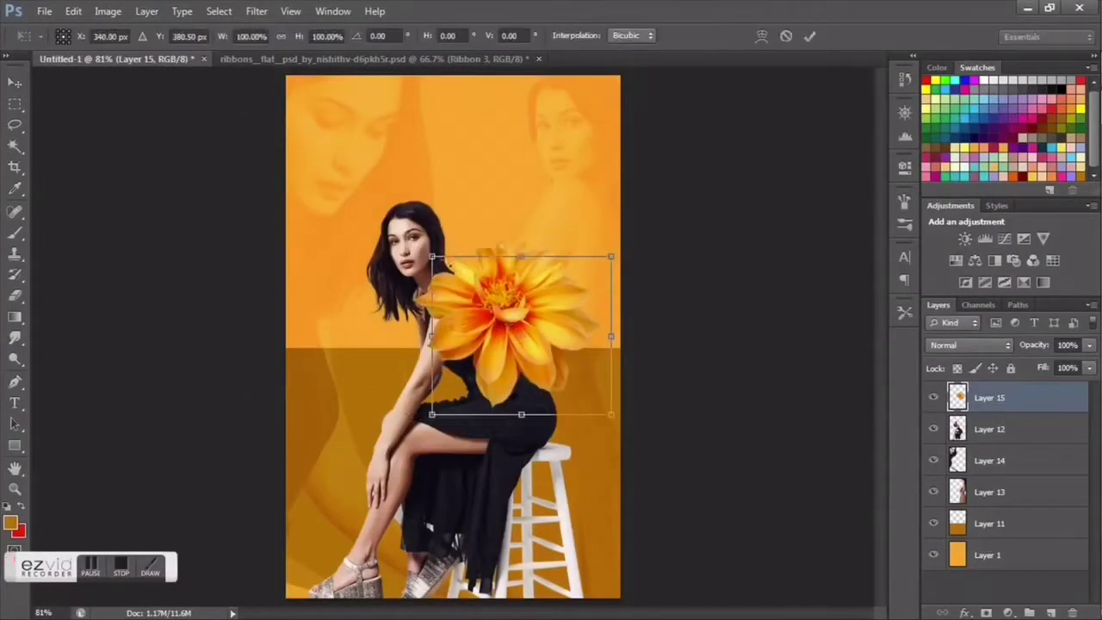
{"action": "left_click_drag", "start_coordinate": [418, 111], "coordinate": [575, 381]}
{"action": "key", "text": "Return"}
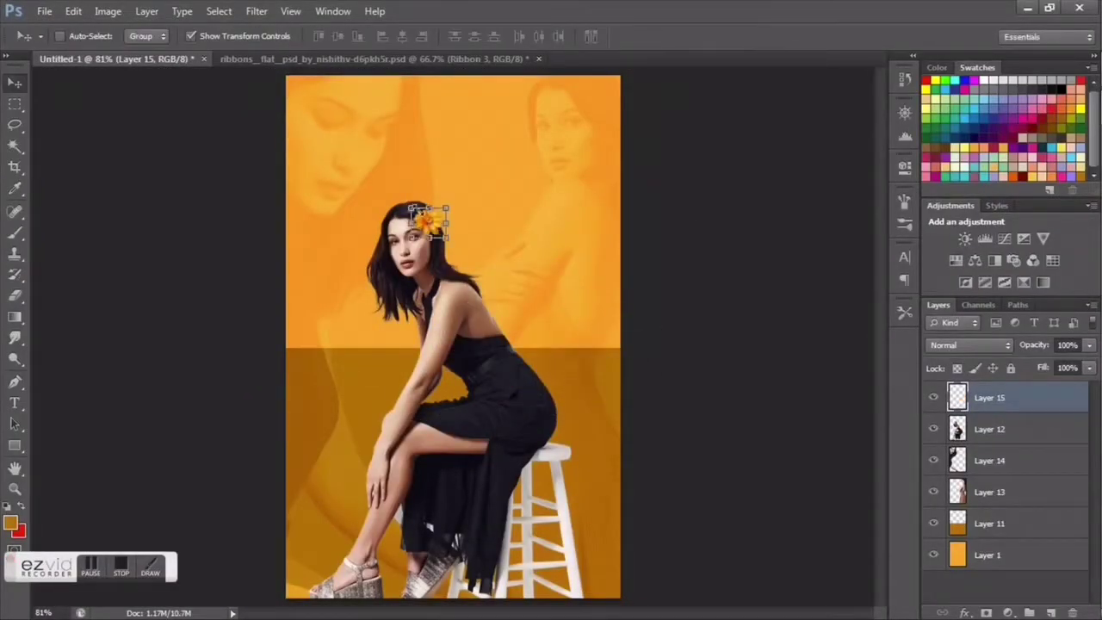
{"action": "key", "text": "ctrl+t"}
{"action": "key", "text": "Return"}
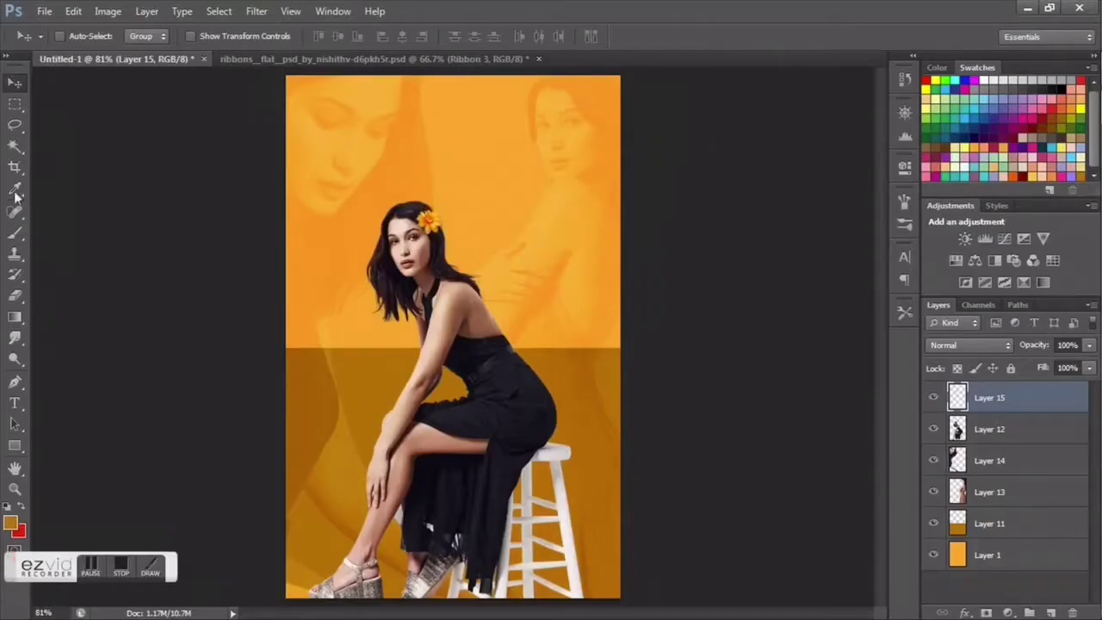
{"action": "left_click", "coordinate": [878, 59]}
Drag the line-art skyline into the poster and try widths of 60% and 20%
{"action": "left_click", "coordinate": [689, 118]}
{"action": "left_click_drag", "start_coordinate": [418, 284], "coordinate": [448, 482]}
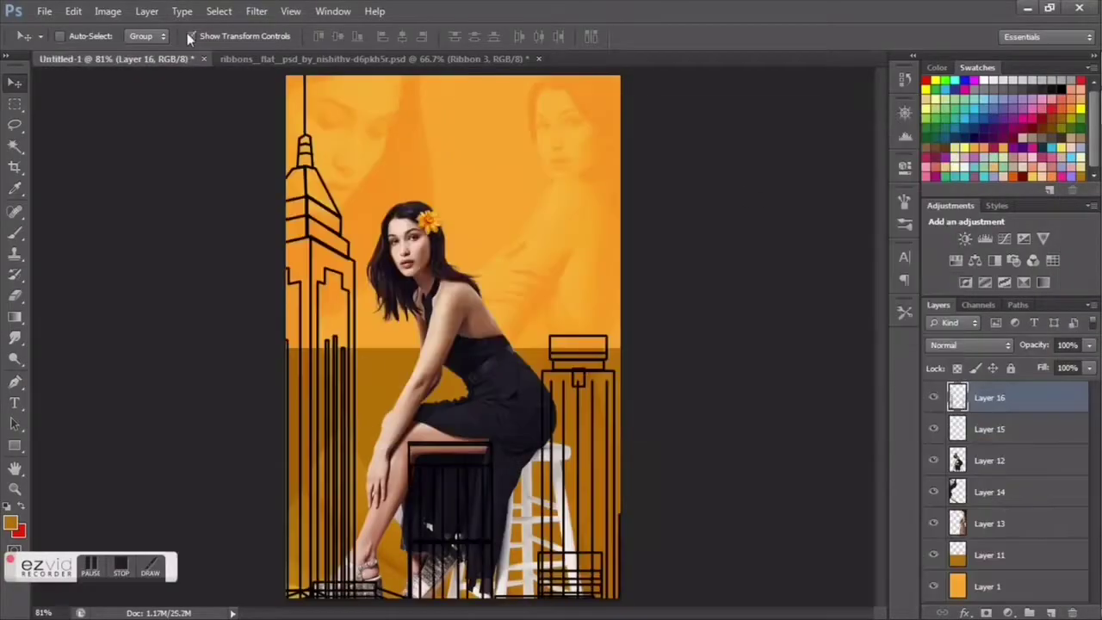
{"action": "left_click_drag", "start_coordinate": [438, 270], "coordinate": [125, 170]}
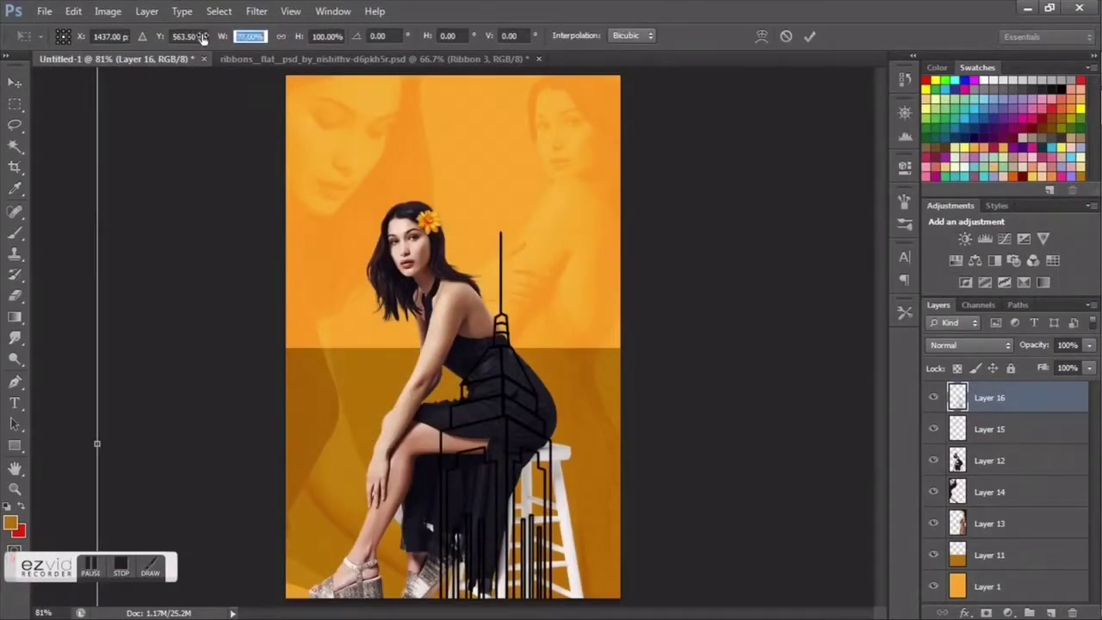
{"action": "type", "text": "60"}
{"action": "key", "text": "Return"}
{"action": "left_click_drag", "start_coordinate": [311, 205], "coordinate": [201, 36]}
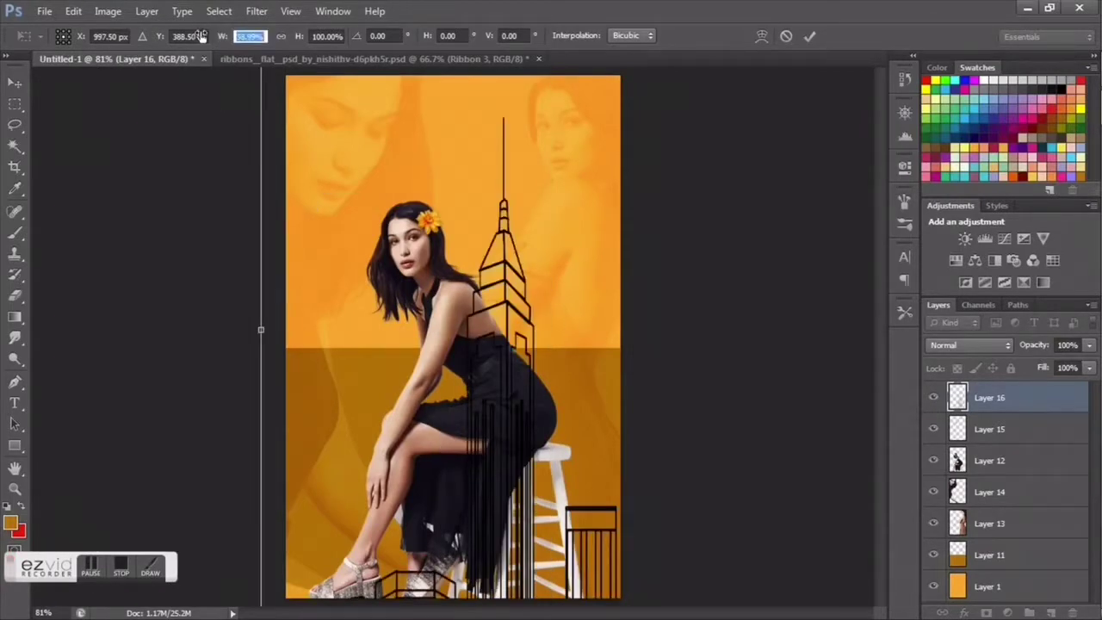
{"action": "type", "text": "20"}
{"action": "key", "text": "Return"}
{"action": "left_click_drag", "start_coordinate": [784, 134], "coordinate": [301, 65]}
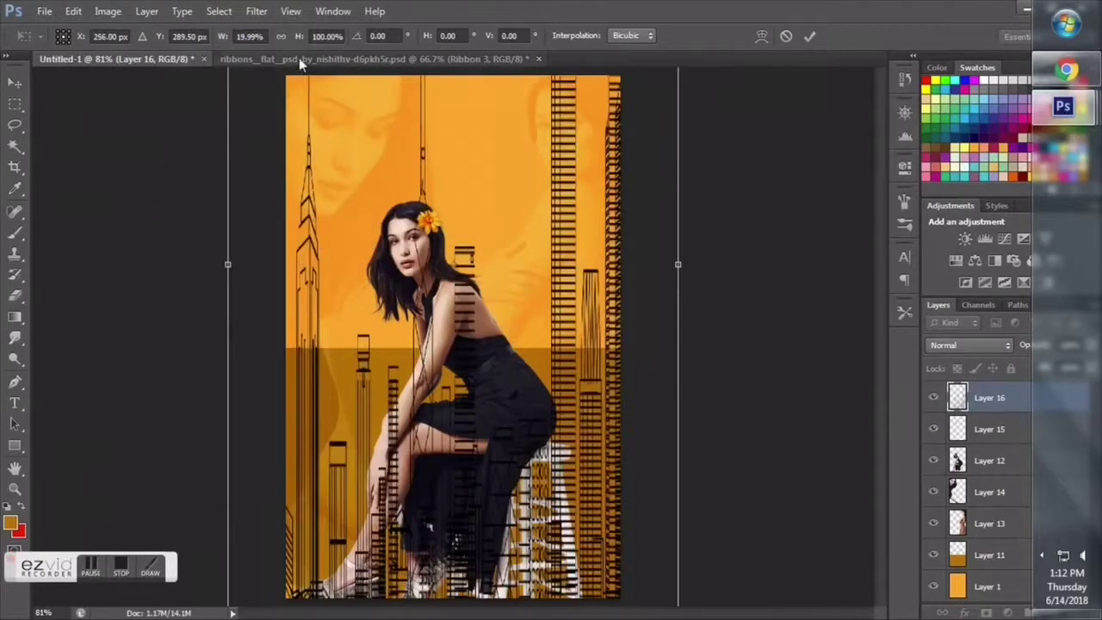
Size the skyline to 35% across the upper canvas, behind the seated model on the darker band
{"action": "left_click", "coordinate": [281, 35]}
{"action": "type", "text": "35"}
{"action": "key", "text": "Return"}
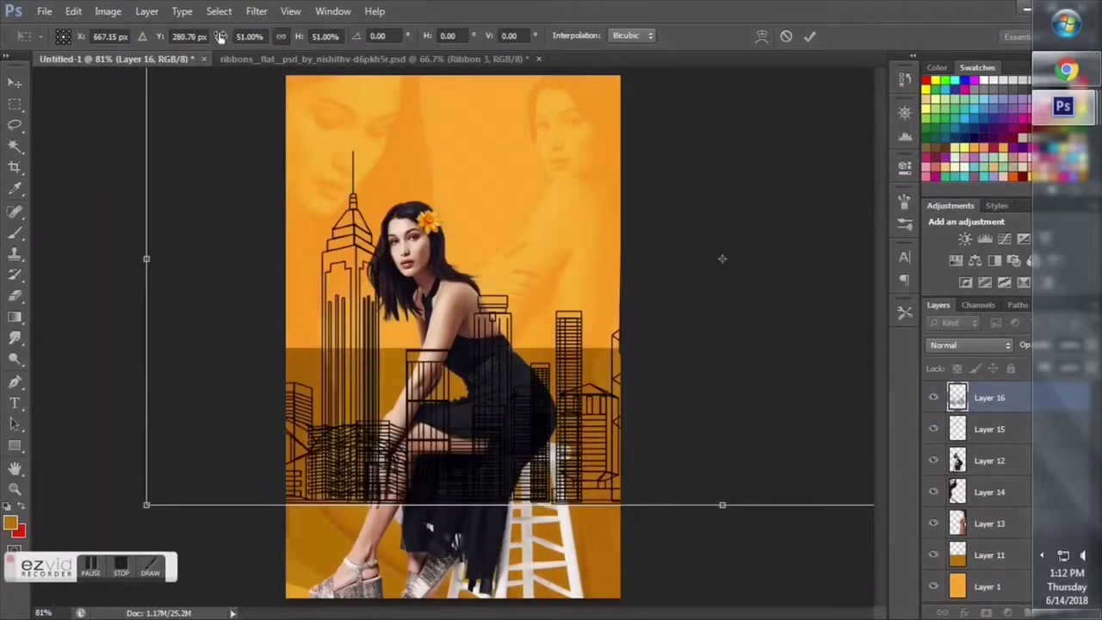
{"action": "mouse_move", "coordinate": [234, 336]}
{"action": "left_mouse_down"}
{"action": "mouse_move", "coordinate": [293, 154]}
{"action": "mouse_move", "coordinate": [482, 297]}
{"action": "left_mouse_up"}
{"action": "key", "text": "Return"}
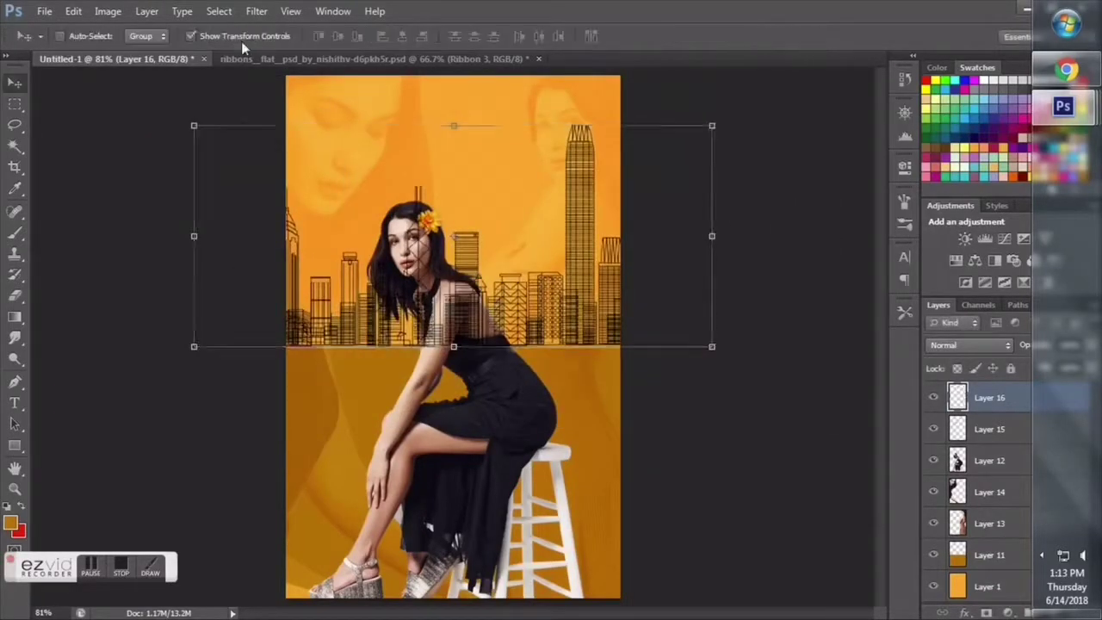
{"action": "left_click_drag", "start_coordinate": [994, 465], "coordinate": [991, 477]}
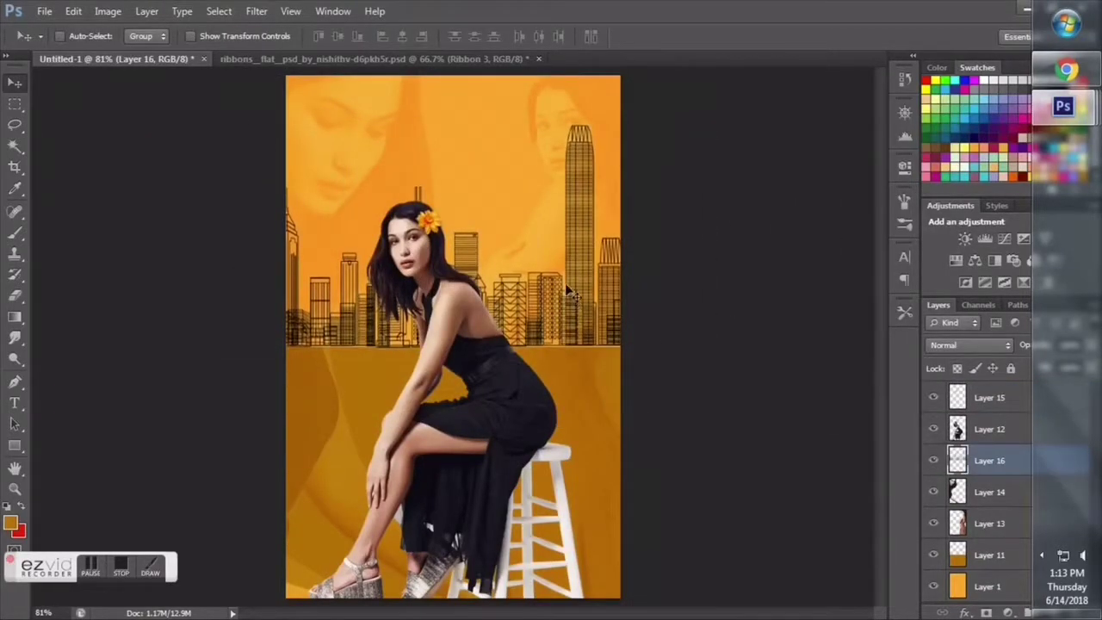
{"action": "left_click_drag", "start_coordinate": [566, 290], "coordinate": [565, 300]}
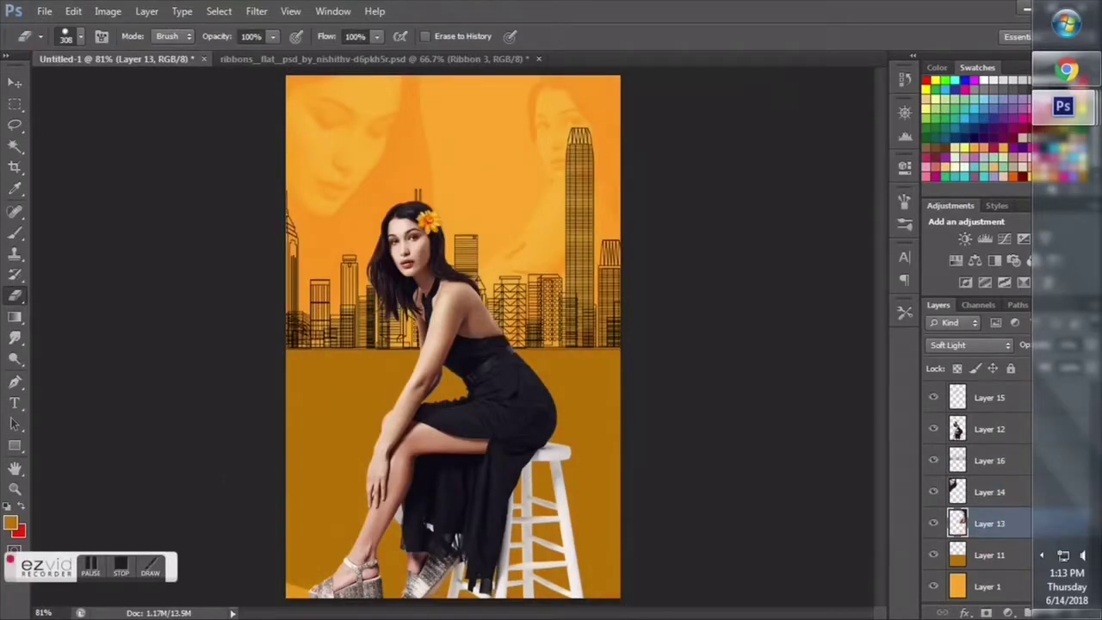
Add the FV9.png roses above the skyline, rotated about 113° and scaled to 91%
{"action": "key", "text": "v"}
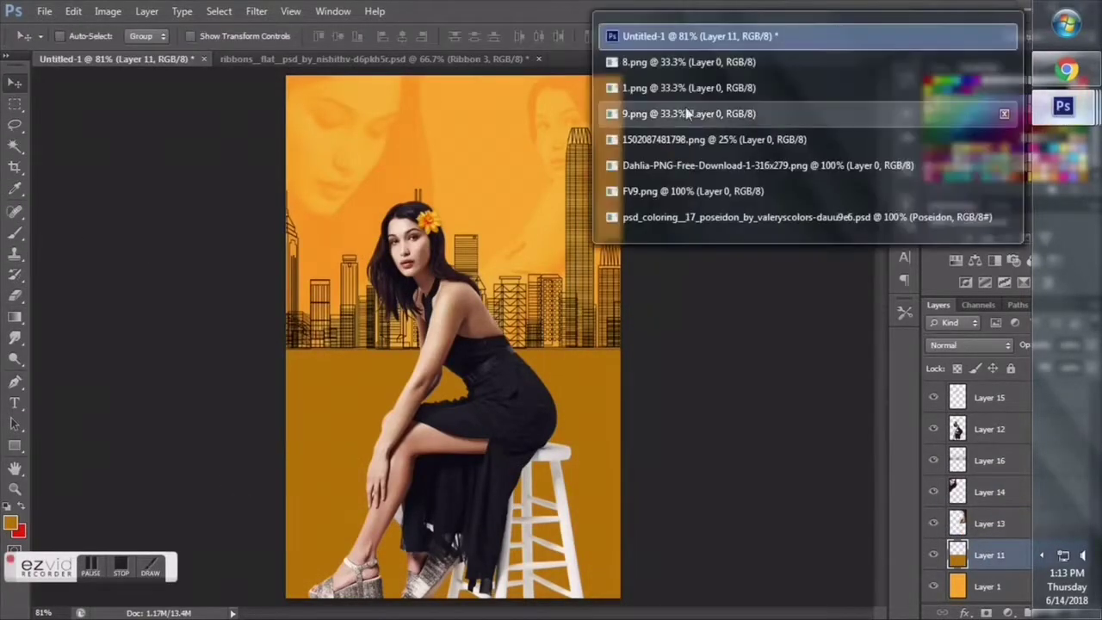
{"action": "left_click", "coordinate": [680, 191]}
{"action": "left_click_drag", "start_coordinate": [465, 328], "coordinate": [482, 310]}
{"action": "left_click_drag", "start_coordinate": [964, 437], "coordinate": [964, 444]}
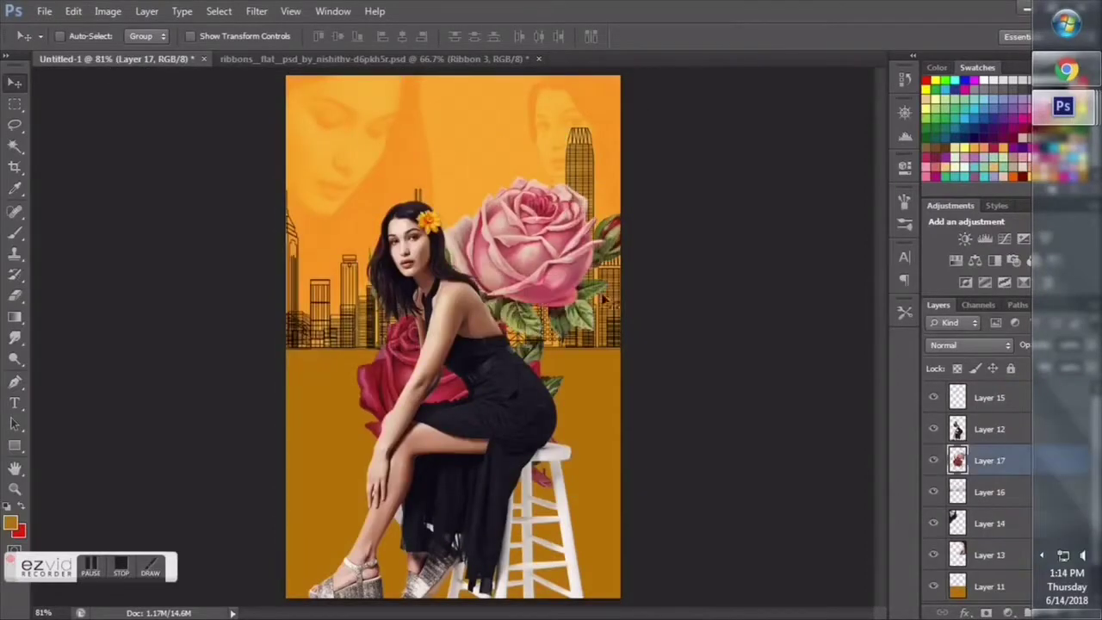
{"action": "left_click_drag", "start_coordinate": [644, 163], "coordinate": [568, 538]}
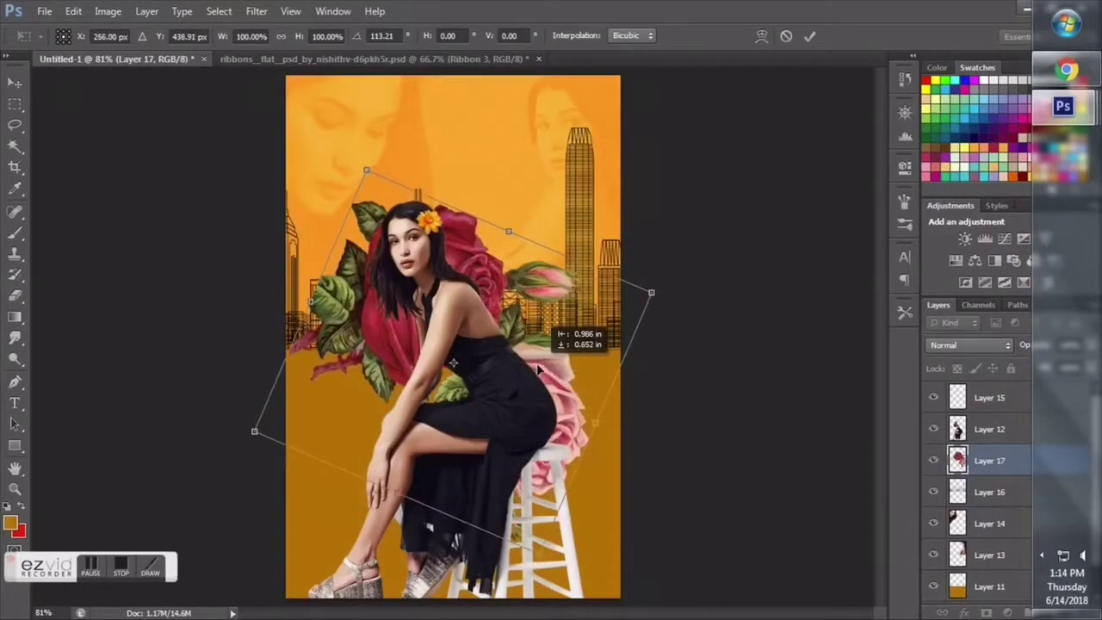
{"action": "left_click_drag", "start_coordinate": [667, 293], "coordinate": [633, 285], "text": "shift"}
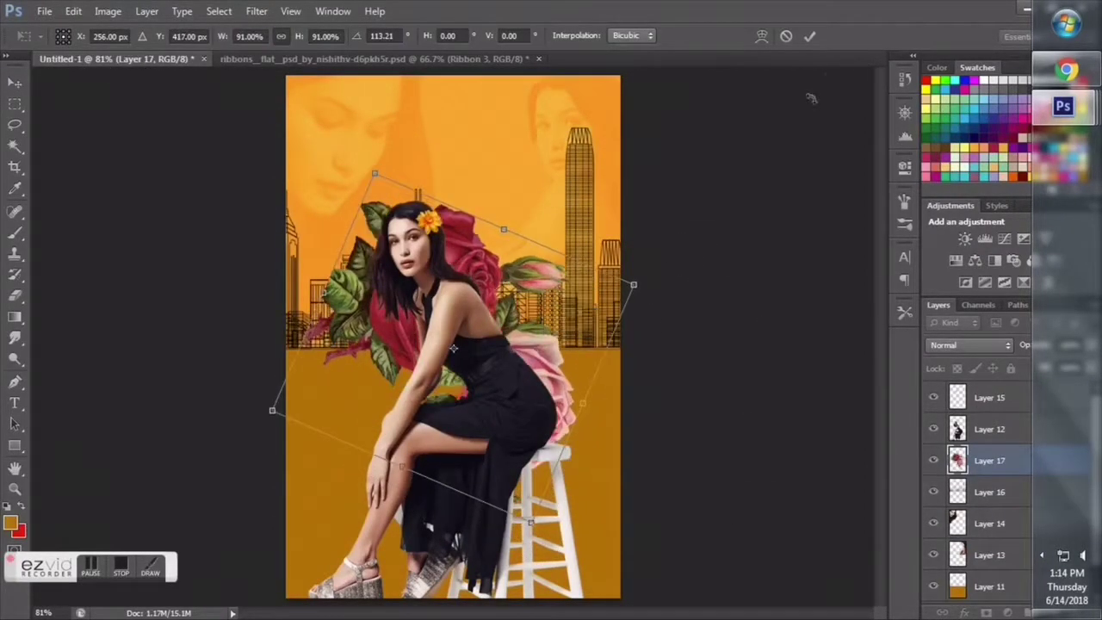
{"action": "left_click", "coordinate": [808, 38]}
{"action": "key", "text": "e"}
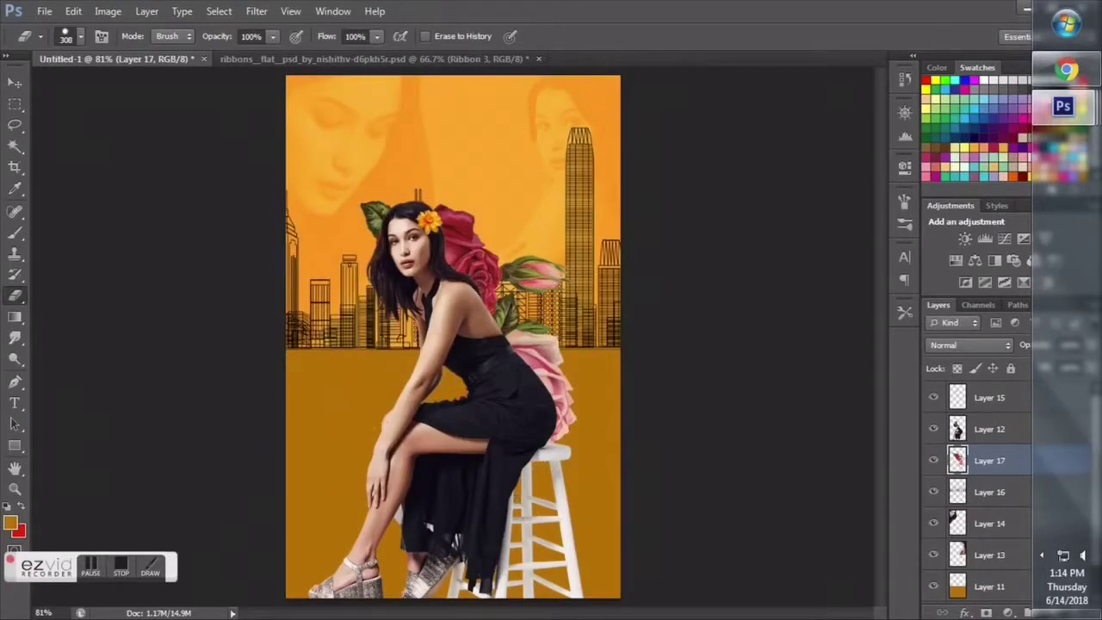
Drag a second rose cluster from FV9.png into the poster beside the model and transform it
{"action": "left_click", "coordinate": [698, 192]}
{"action": "key", "text": "v"}
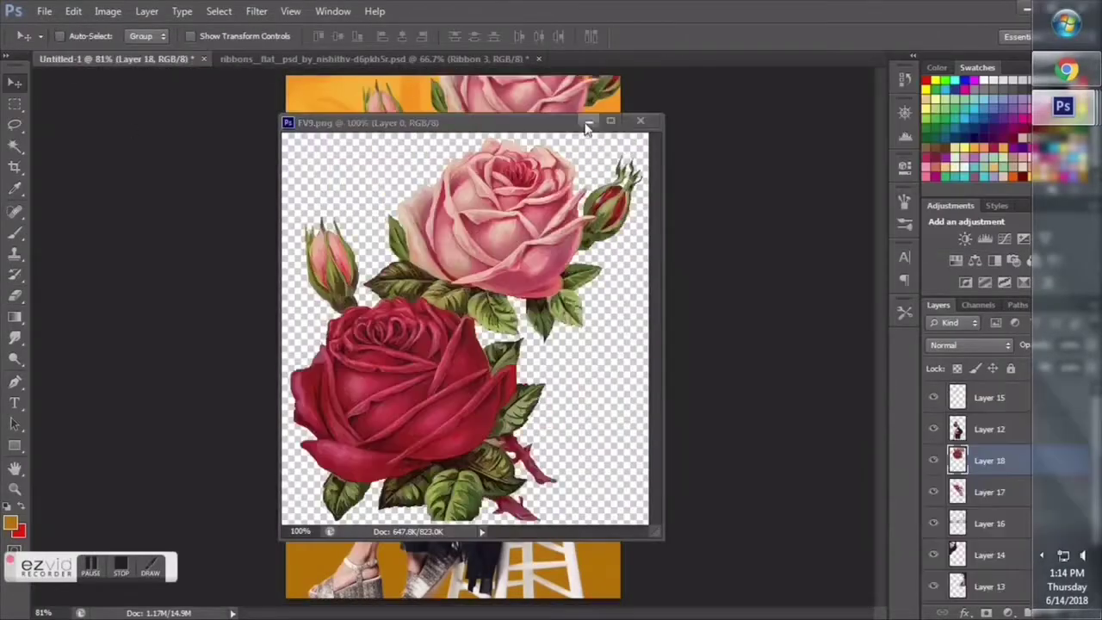
{"action": "left_click_drag", "start_coordinate": [482, 327], "coordinate": [421, 472]}
{"action": "key", "text": "ctrl+t"}
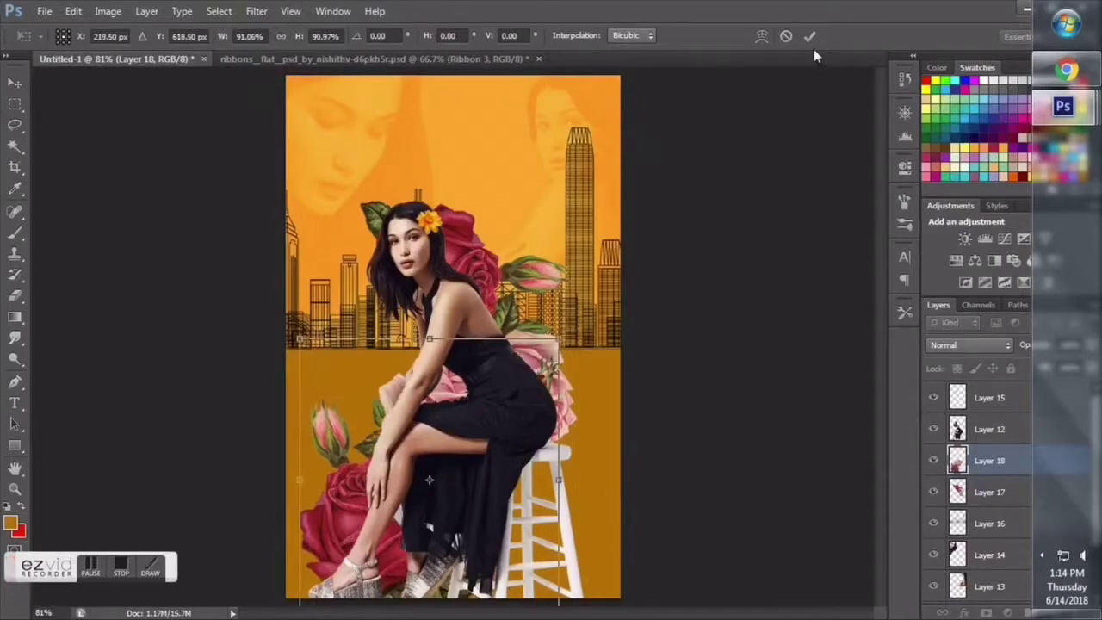
{"action": "key", "text": "Return"}
{"action": "key", "text": "e"}
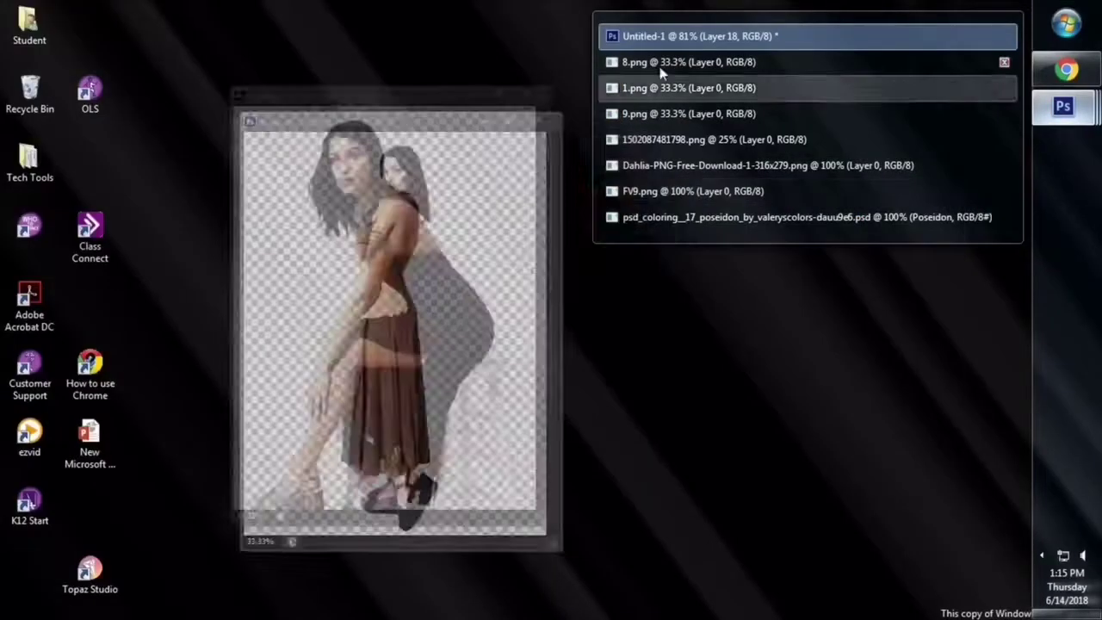
Duplicate the seated model's Layer 12 and give the copy a pale grey #dad4d4 Color Overlay
{"action": "left_click", "coordinate": [775, 221]}
{"action": "right_click", "coordinate": [989, 435]}
{"action": "left_click", "coordinate": [861, 112]}
{"action": "key", "text": "Return"}
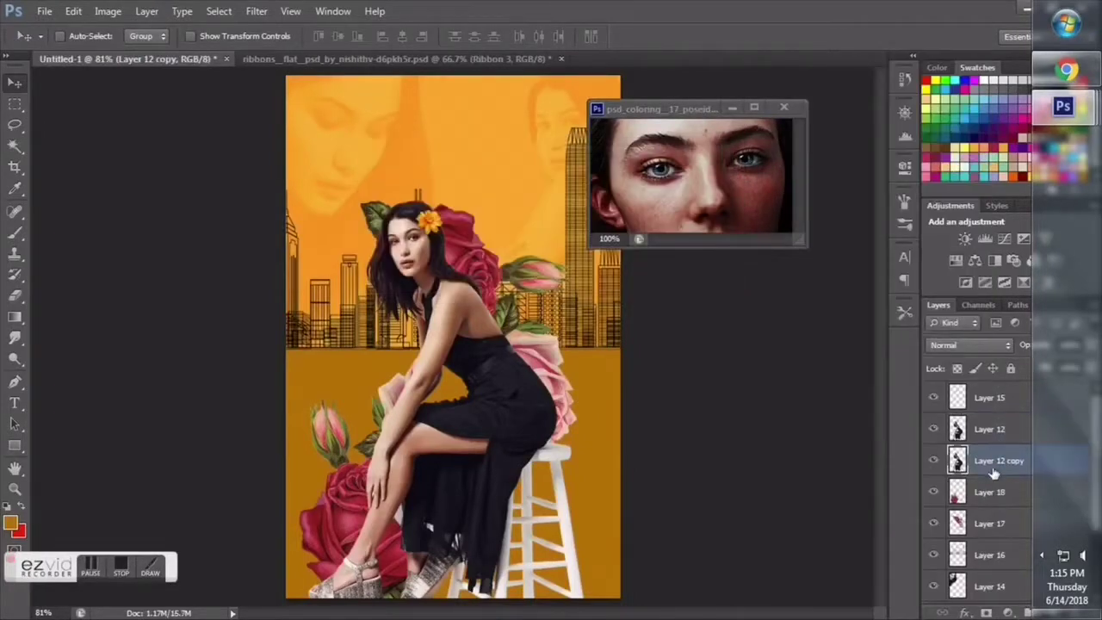
{"action": "right_click", "coordinate": [990, 456]}
{"action": "left_click", "coordinate": [861, 78]}
{"action": "left_click", "coordinate": [633, 300]}
{"action": "left_click", "coordinate": [911, 161]}
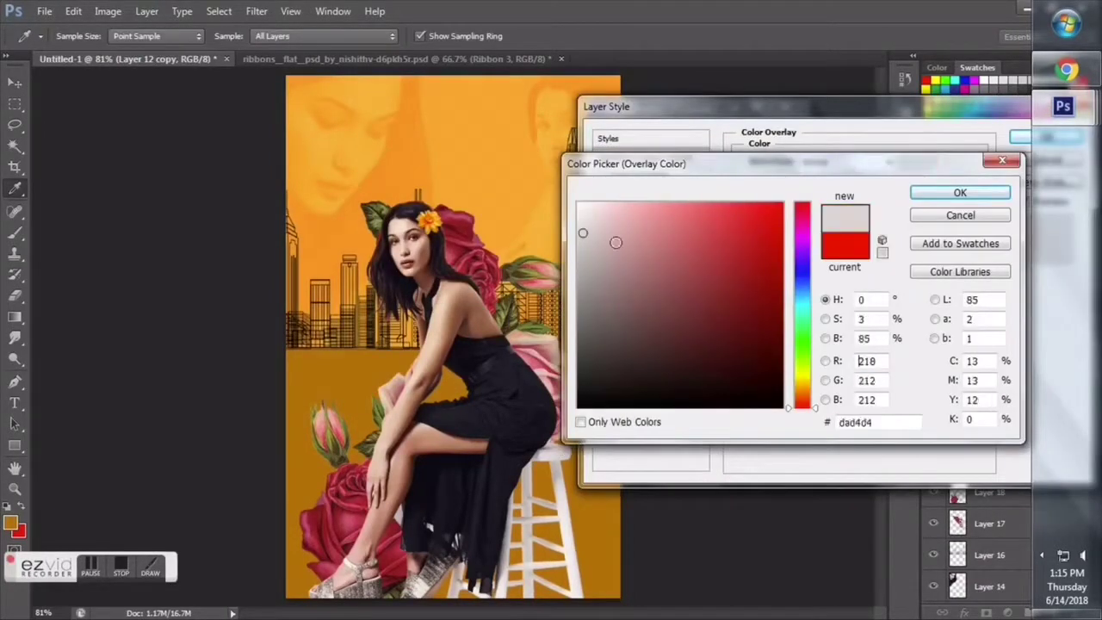
{"action": "key", "text": "Return"}
{"action": "key", "text": "Return"}
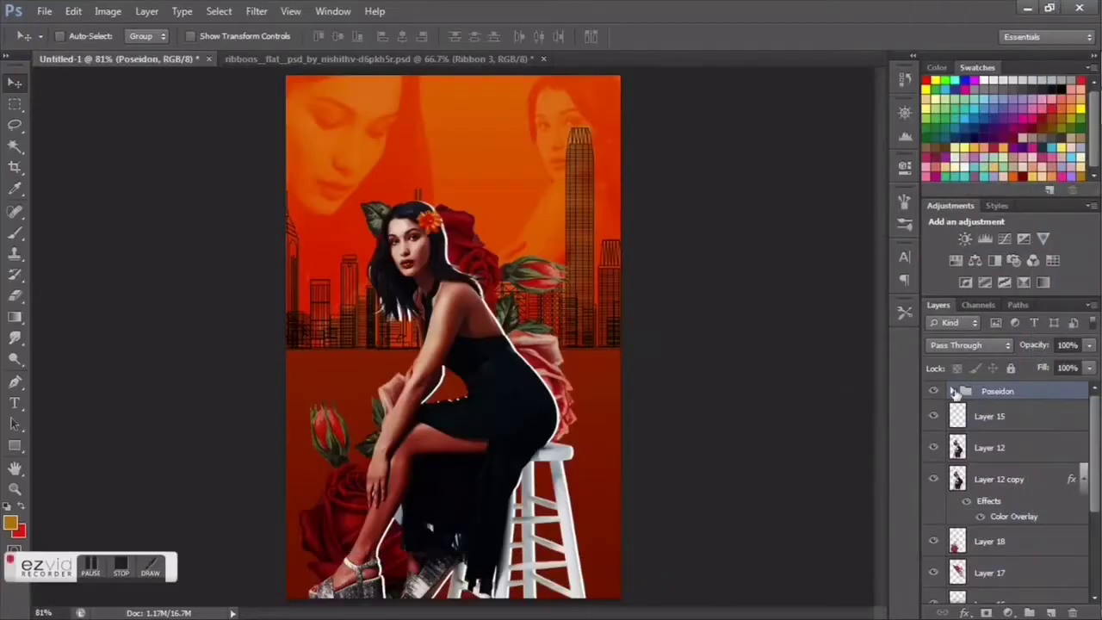
In the Poseidon group, hide the upper hue/saturation layer and lower the other to 51% opacity
{"action": "left_click", "coordinate": [952, 392]}
{"action": "left_click", "coordinate": [1062, 418]}
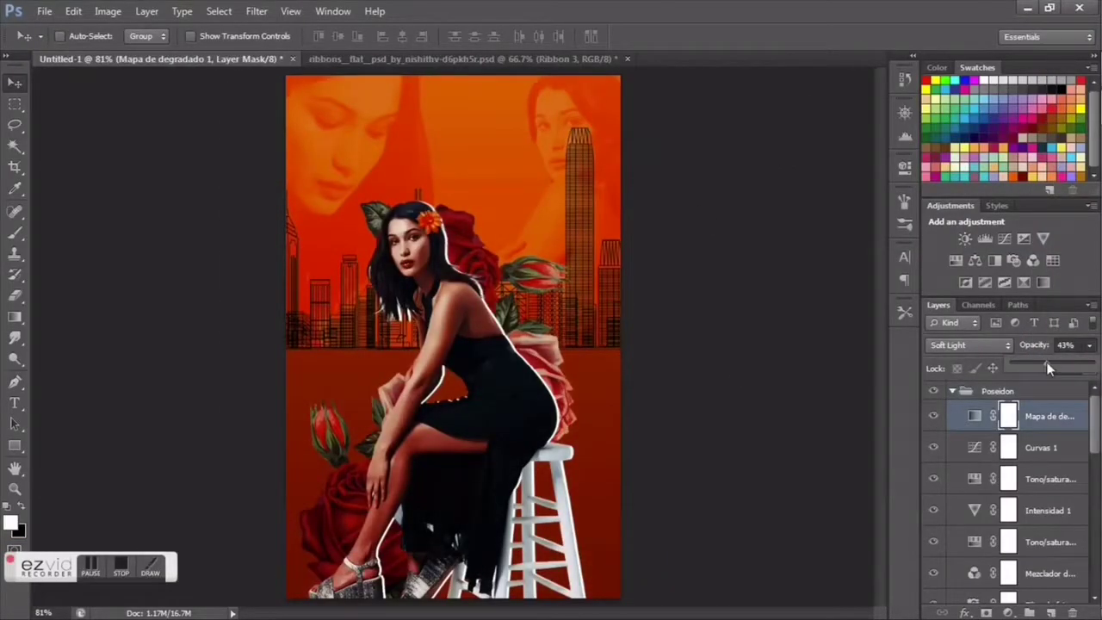
{"action": "scroll", "coordinate": [1033, 448], "scroll_direction": "down", "scroll_amount": 1}
{"action": "double_click", "coordinate": [933, 461]}
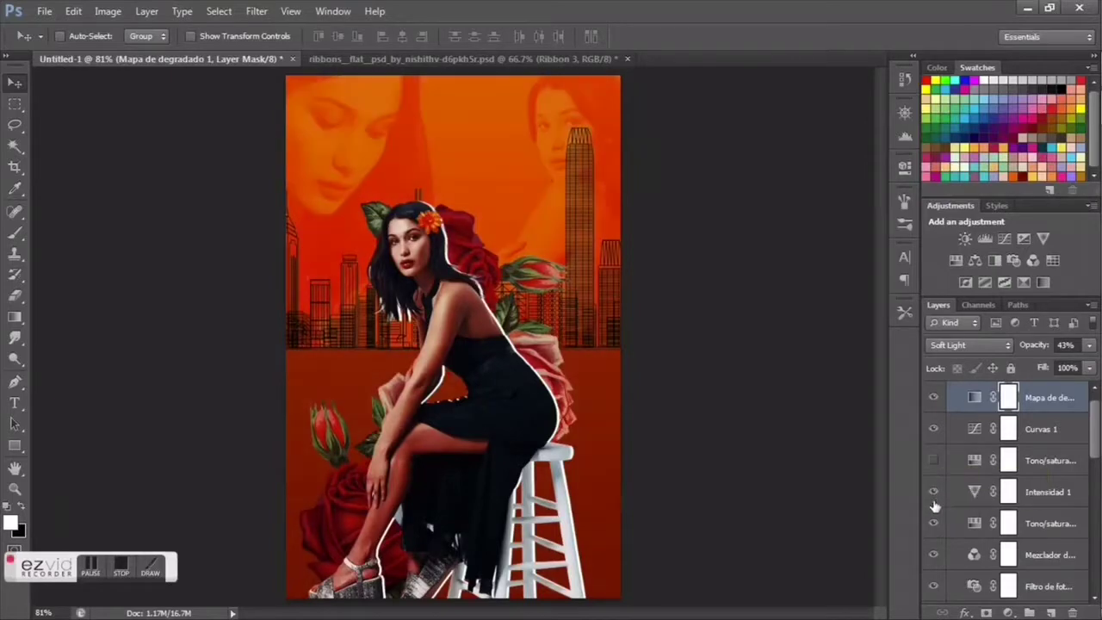
{"action": "left_click", "coordinate": [933, 461]}
{"action": "left_click", "coordinate": [1050, 522]}
{"action": "left_click_drag", "start_coordinate": [1089, 345], "coordinate": [1049, 366]}
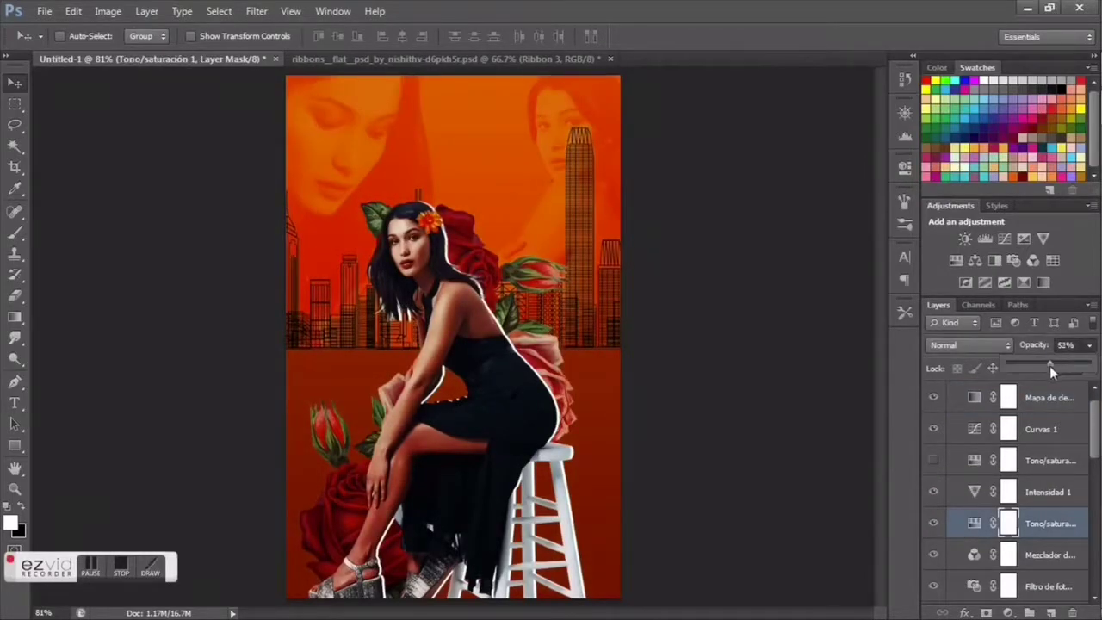
Compare the remaining adjustments and set the lower selective correction to 86% opacity
{"action": "scroll", "coordinate": [1016, 474], "scroll_direction": "down", "scroll_amount": 3}
{"action": "left_click", "coordinate": [934, 493]}
{"action": "double_click", "coordinate": [933, 524]}
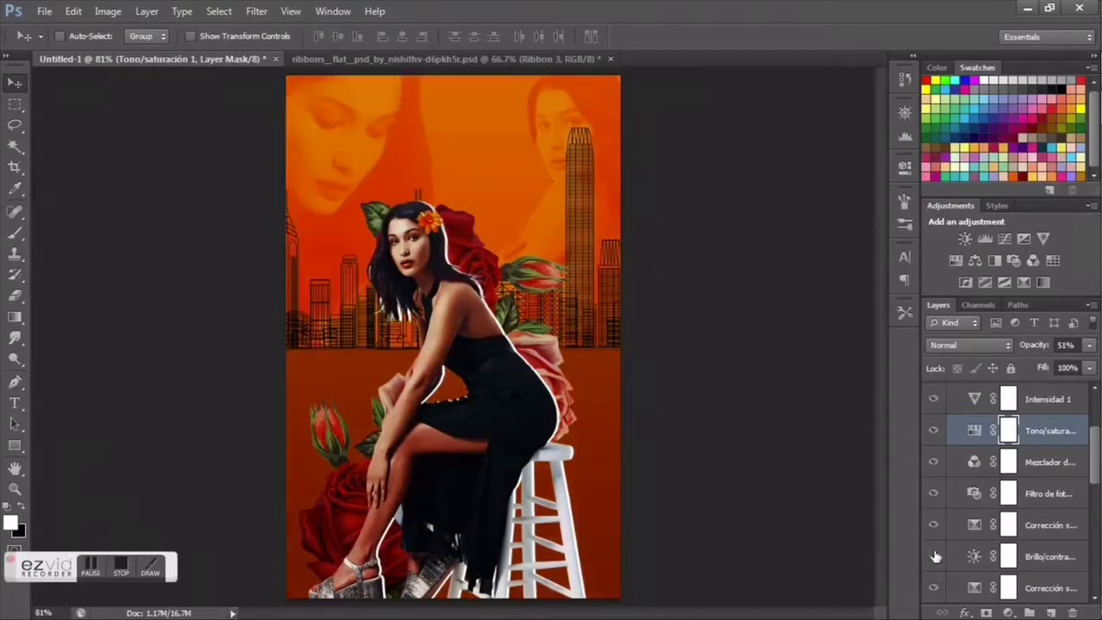
{"action": "left_click", "coordinate": [933, 524]}
{"action": "left_click", "coordinate": [1050, 556]}
{"action": "scroll", "coordinate": [1016, 517], "scroll_direction": "down", "scroll_amount": 1}
{"action": "double_click", "coordinate": [932, 515]}
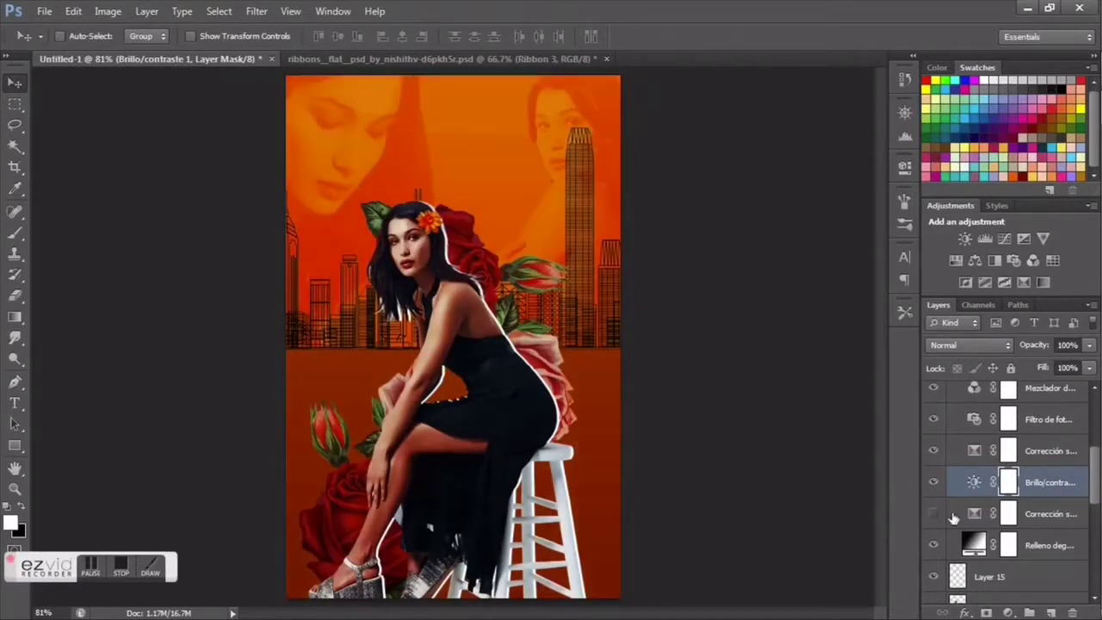
{"action": "left_click", "coordinate": [932, 515]}
{"action": "left_click", "coordinate": [1051, 514]}
{"action": "left_click_drag", "start_coordinate": [1088, 344], "coordinate": [1081, 367]}
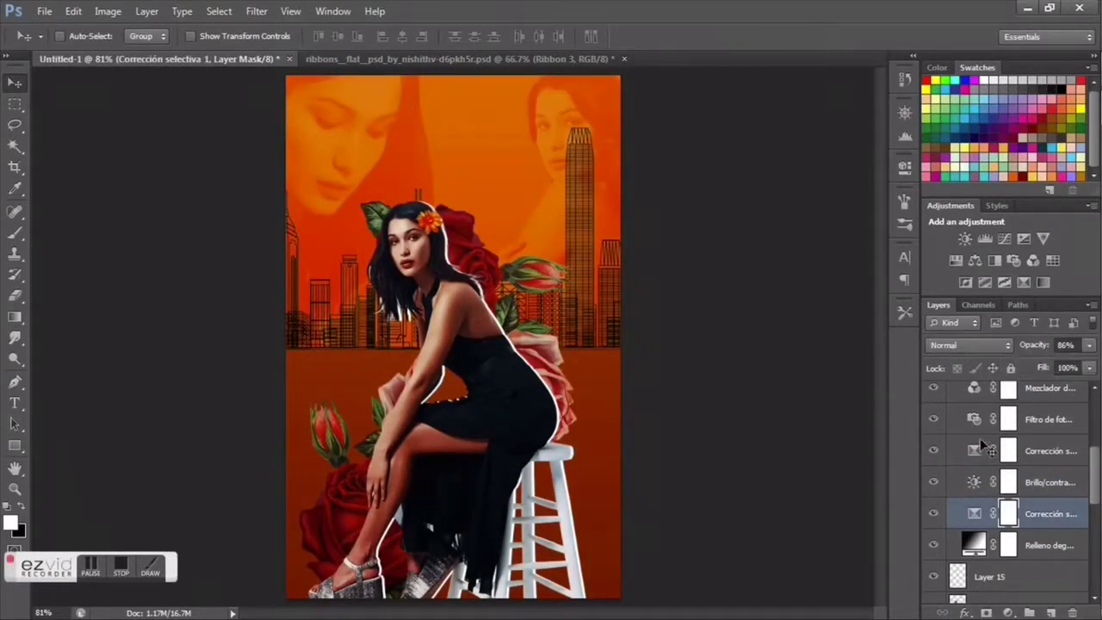
{"action": "left_click", "coordinate": [379, 59]}
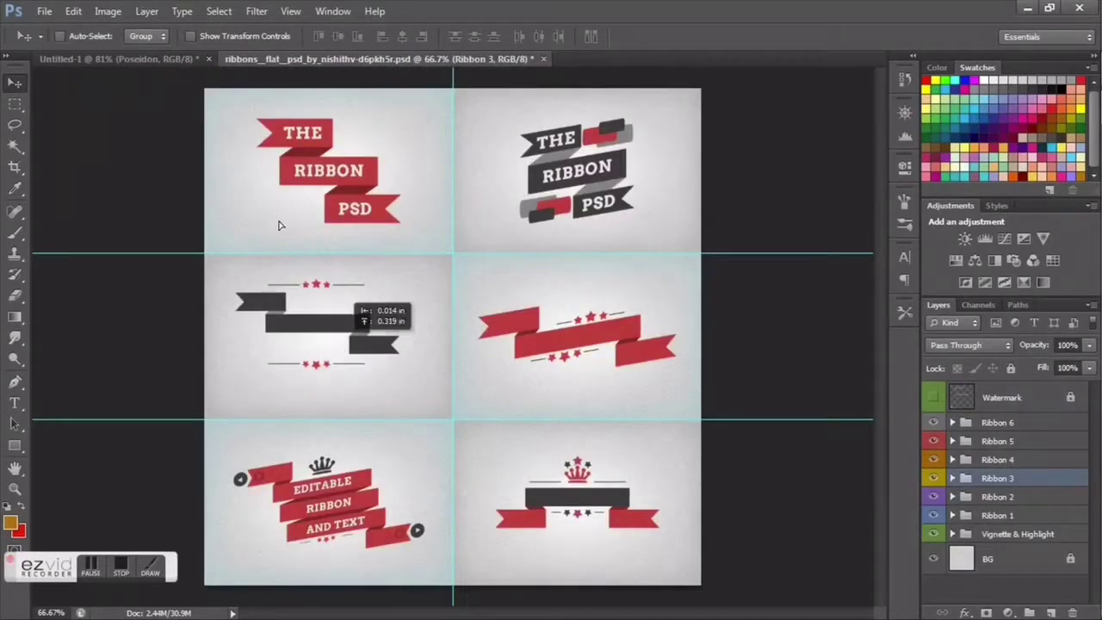
Bring the Ribbon 3 group from the ribbons file into the poster
{"action": "left_click_drag", "start_coordinate": [278, 225], "coordinate": [493, 414]}
{"action": "key", "text": "e"}
{"action": "left_click", "coordinate": [507, 415]}
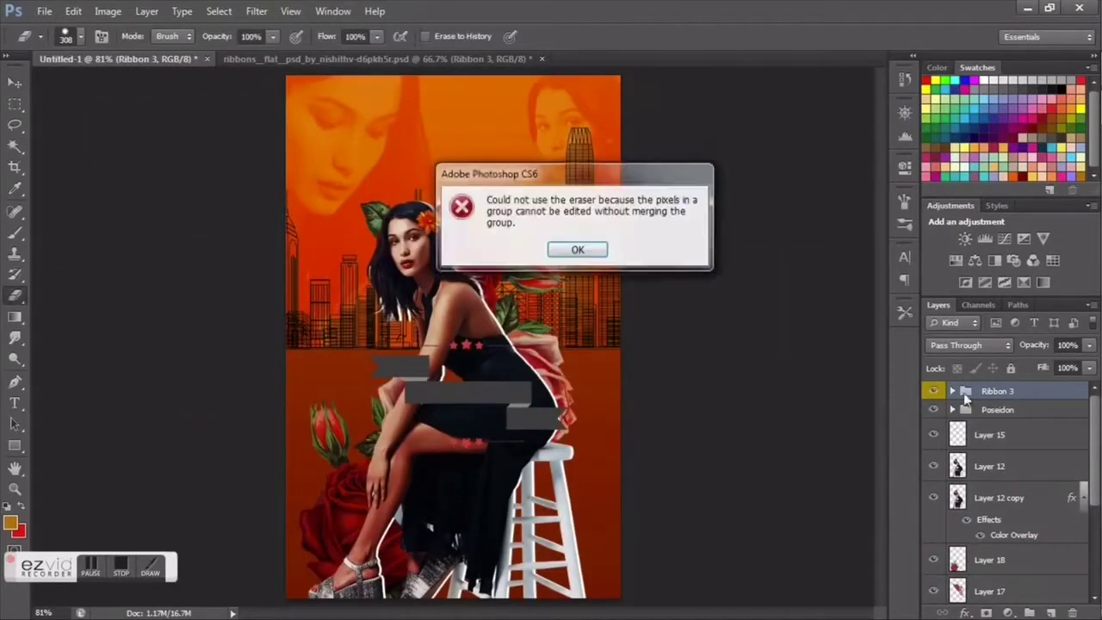
{"action": "left_click", "coordinate": [573, 249]}
{"action": "left_click", "coordinate": [952, 391]}
{"action": "scroll", "coordinate": [1005, 428], "scroll_direction": "down", "scroll_amount": 3}
{"action": "left_click", "coordinate": [952, 391]}
Move the ribbon across the model's lap and enlarge it to span the poster
{"action": "key", "text": "v"}
{"action": "left_click_drag", "start_coordinate": [490, 402], "coordinate": [504, 412]}
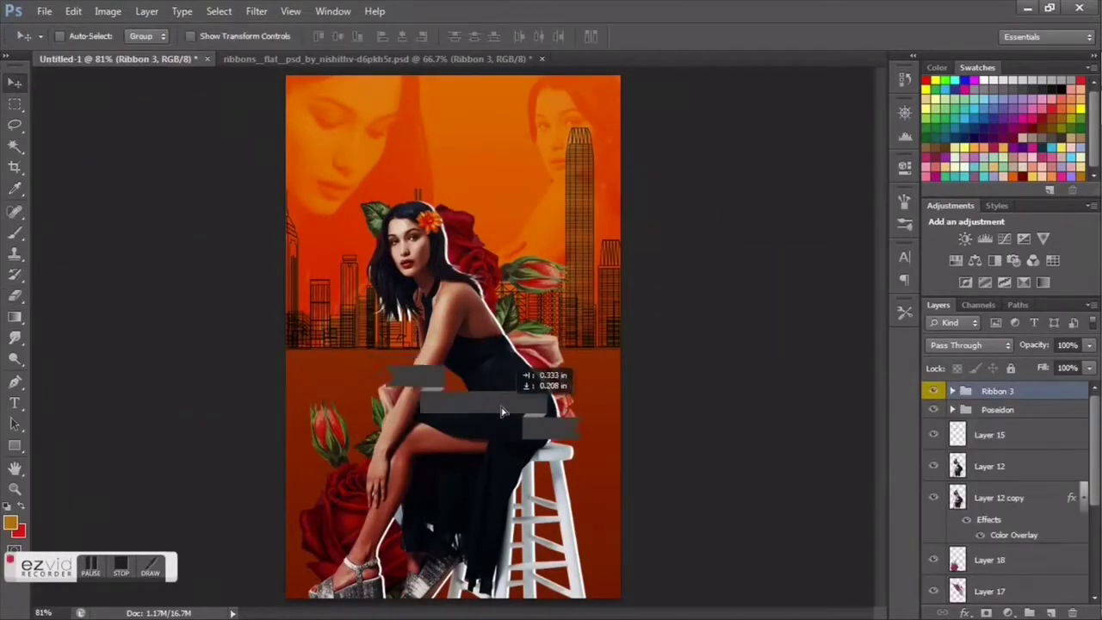
{"action": "key", "text": "ctrl+t"}
{"action": "left_click_drag", "start_coordinate": [568, 338], "coordinate": [602, 319]}
{"action": "key", "text": "Return"}
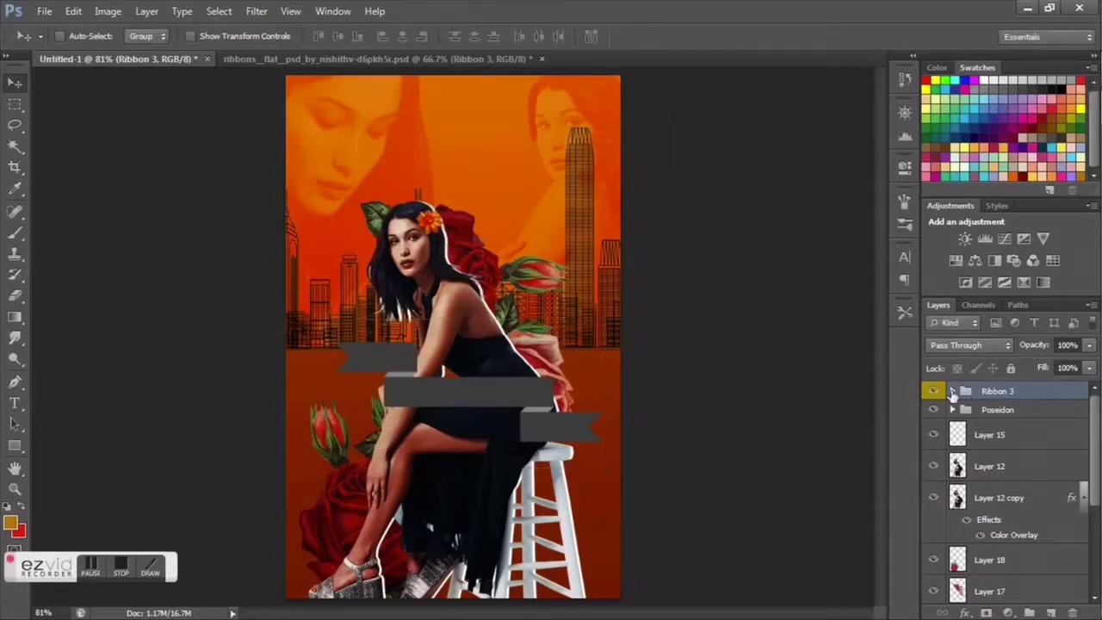
{"action": "left_click", "coordinate": [952, 391]}
{"action": "left_click", "coordinate": [999, 415]}
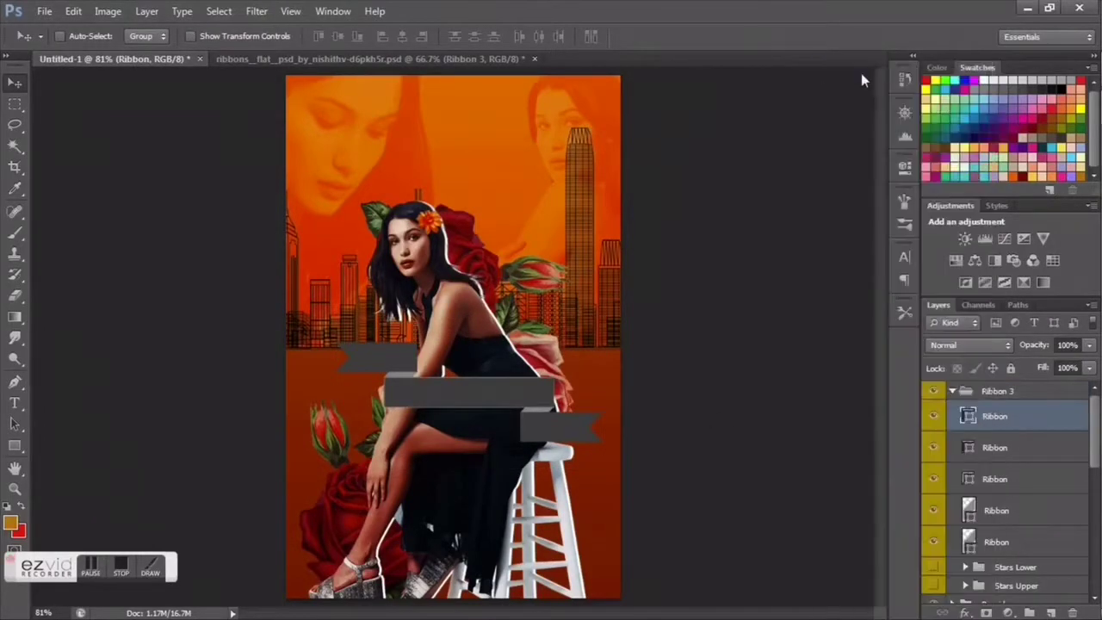
Give the top ribbon piece a red-orange #e73300 Color Overlay
{"action": "double_click", "coordinate": [1046, 417]}
{"action": "left_click", "coordinate": [645, 298]}
{"action": "left_click", "coordinate": [915, 158]}
{"action": "left_click", "coordinate": [505, 194]}
{"action": "left_click", "coordinate": [530, 211]}
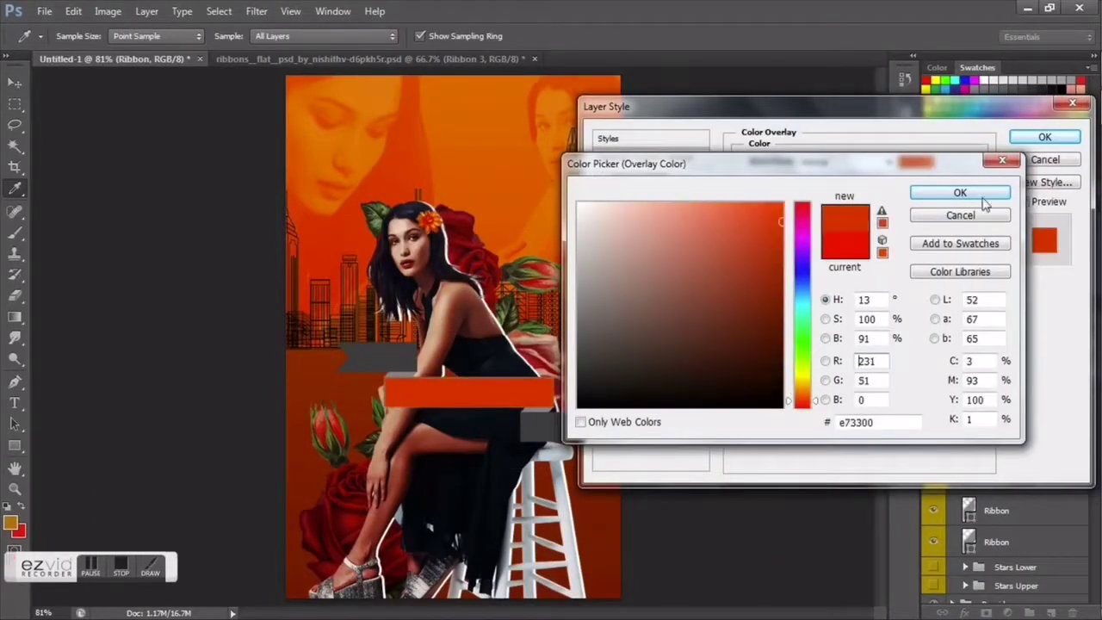
{"action": "left_click", "coordinate": [959, 192]}
{"action": "left_click", "coordinate": [1045, 137]}
Give the second and third ribbon pieces orange Color Overlays sampled from the poster
{"action": "left_click", "coordinate": [999, 446]}
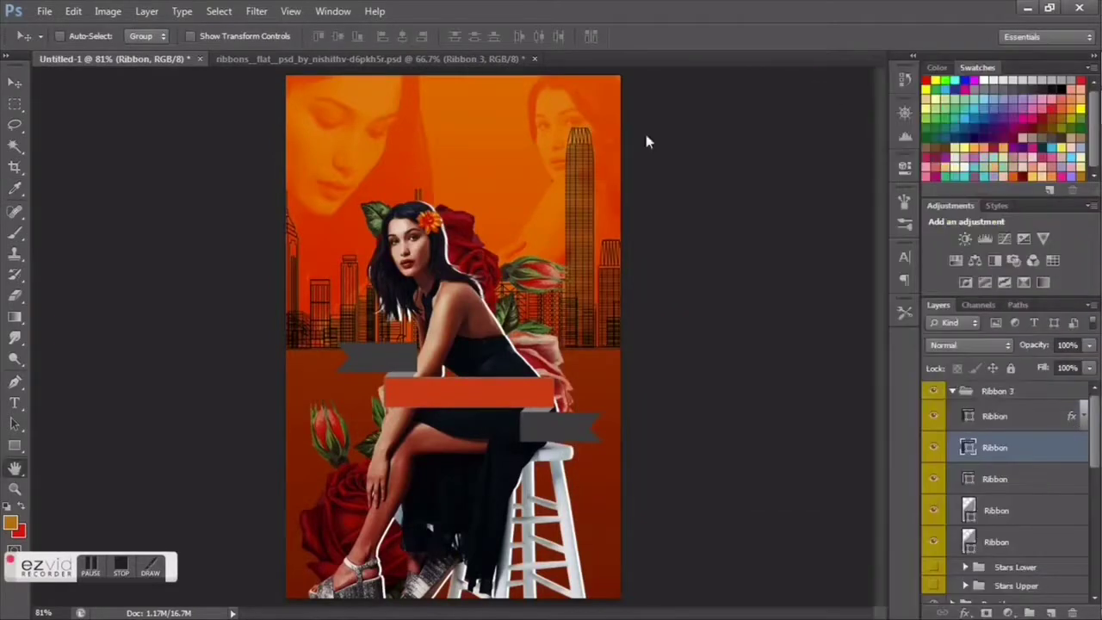
{"action": "double_click", "coordinate": [998, 445]}
{"action": "left_click", "coordinate": [915, 163]}
{"action": "left_click", "coordinate": [960, 192]}
{"action": "left_click", "coordinate": [1044, 137]}
{"action": "left_click", "coordinate": [999, 474]}
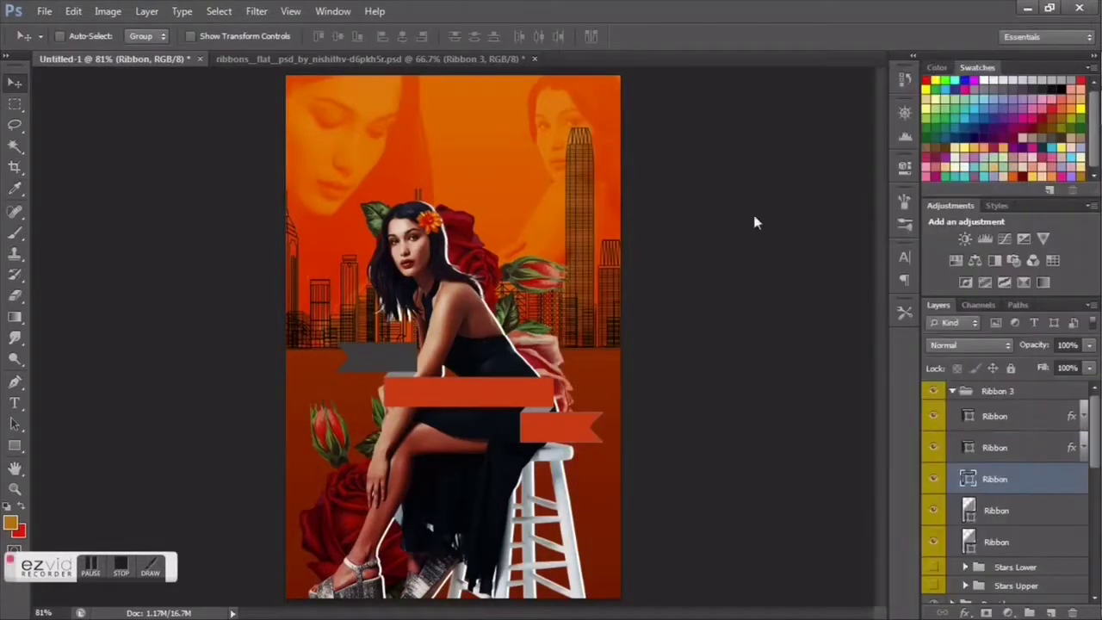
{"action": "double_click", "coordinate": [999, 474]}
{"action": "left_click", "coordinate": [645, 298]}
{"action": "left_click", "coordinate": [915, 158]}
{"action": "left_click", "coordinate": [496, 388]}
{"action": "left_click", "coordinate": [960, 192]}
{"action": "left_click", "coordinate": [1044, 137]}
Give the next ribbon piece a deep red Color Overlay for the fold
{"action": "scroll", "coordinate": [1033, 516], "scroll_direction": "down", "scroll_amount": 2}
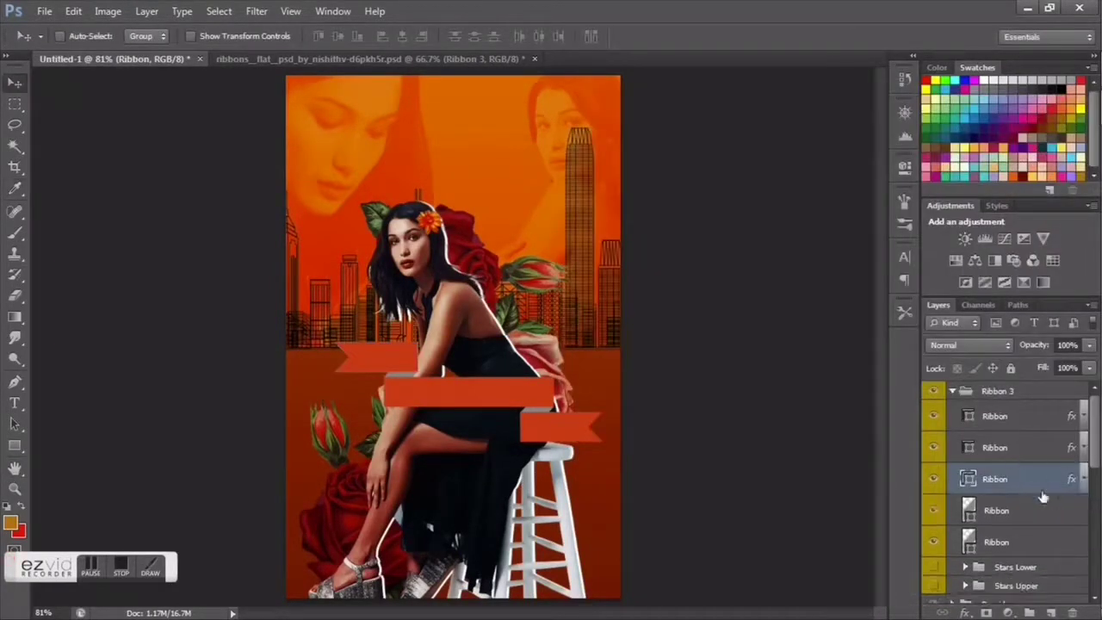
{"action": "right_click", "coordinate": [1030, 483]}
{"action": "left_click", "coordinate": [925, 69]}
{"action": "left_click", "coordinate": [633, 299]}
{"action": "left_click", "coordinate": [915, 161]}
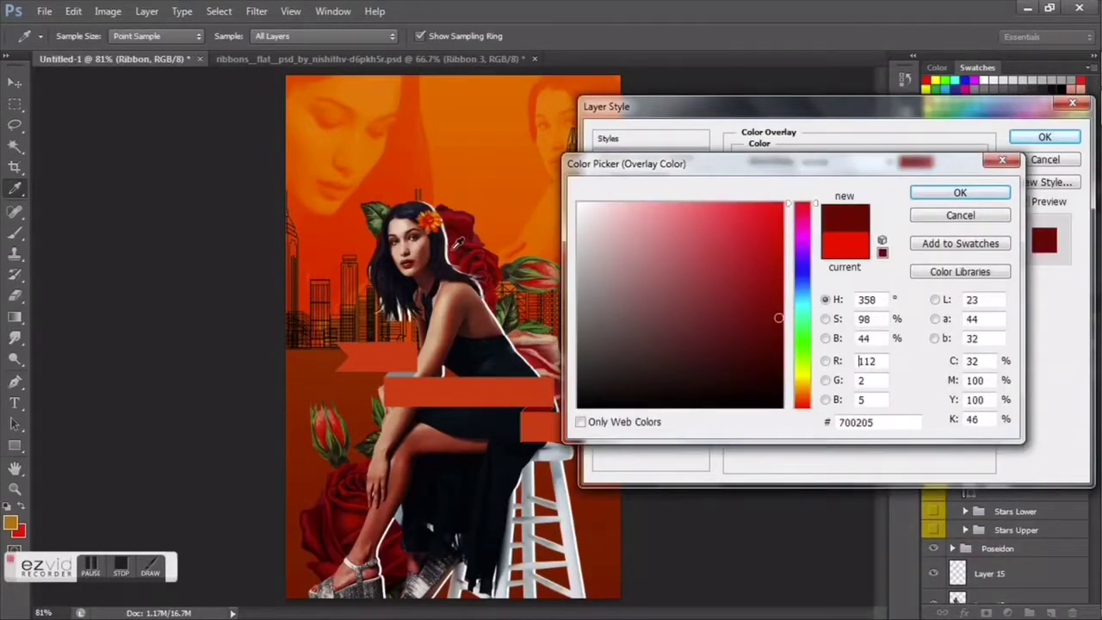
{"action": "left_click", "coordinate": [762, 277]}
{"action": "left_click", "coordinate": [960, 193]}
{"action": "left_click", "coordinate": [1045, 137]}
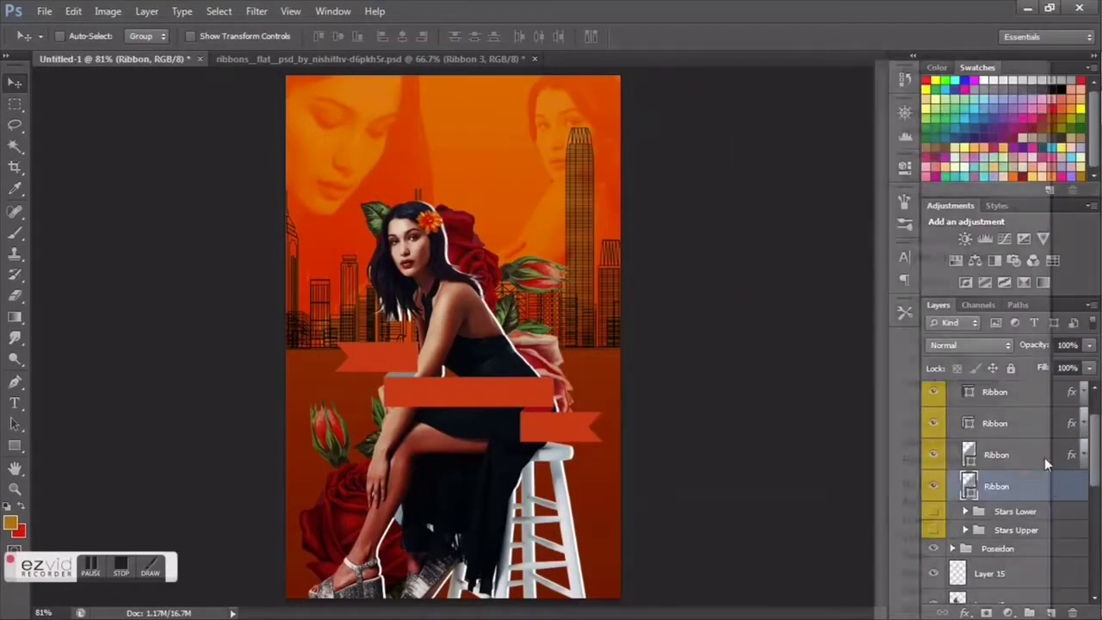
Add a Color Overlay to the last ribbon piece and collapse the Ribbon 3 group
{"action": "double_click", "coordinate": [1046, 465]}
{"action": "left_click", "coordinate": [633, 300]}
{"action": "left_click", "coordinate": [915, 161]}
{"action": "left_click", "coordinate": [1002, 161]}
{"action": "left_click", "coordinate": [1045, 160]}
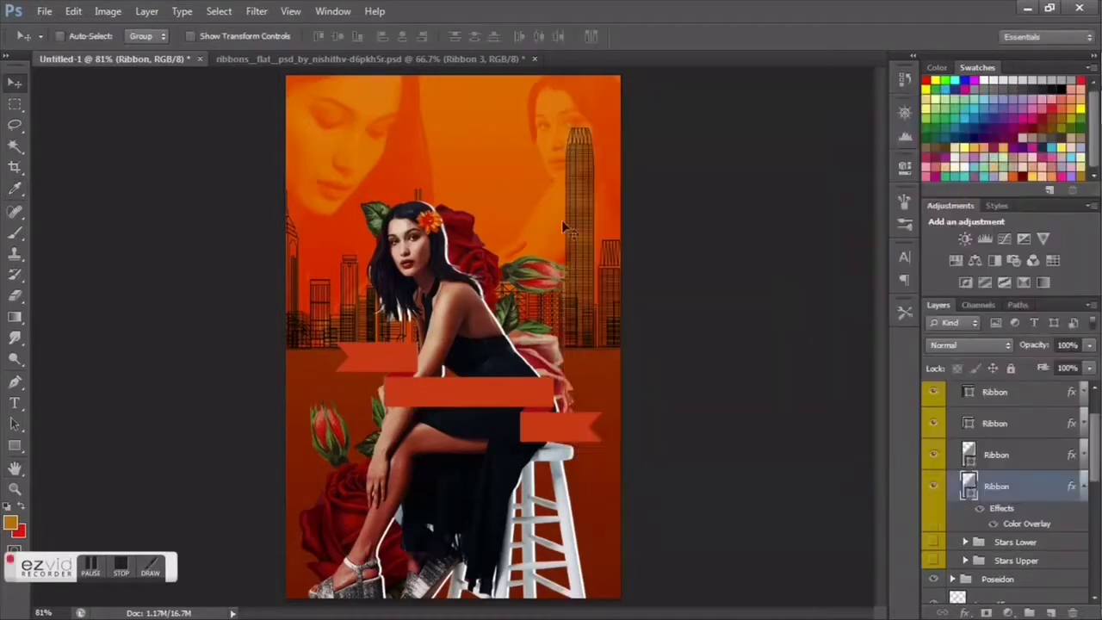
{"action": "left_click", "coordinate": [535, 423], "text": "ctrl"}
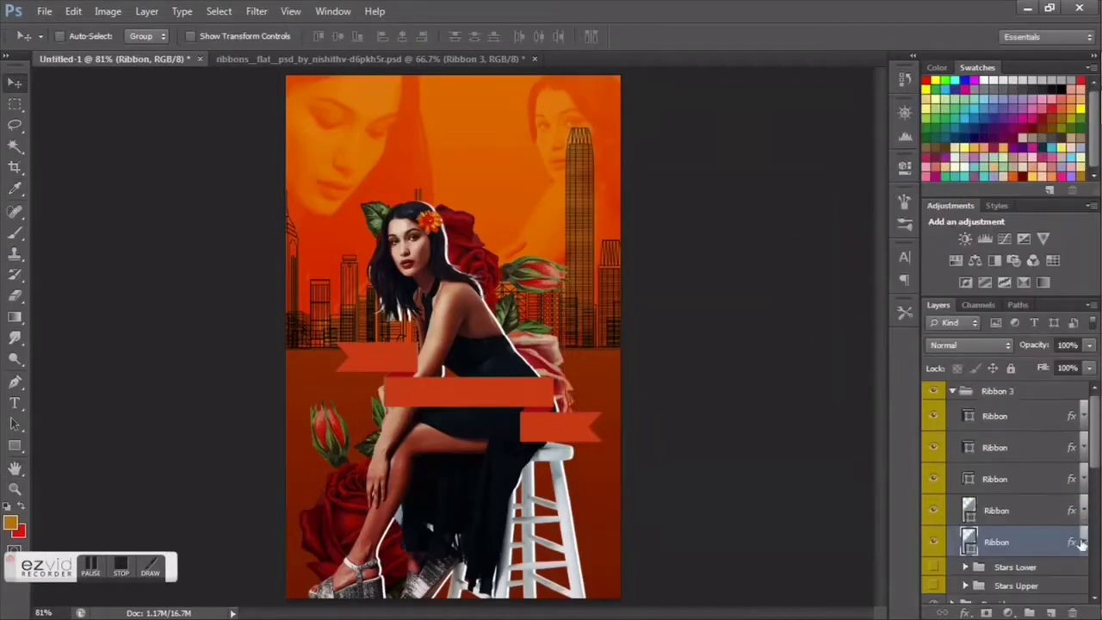
Add a 75% Multiply drop shadow with 4 px distance to the Ribbon 3 group
{"action": "right_click", "coordinate": [1015, 388]}
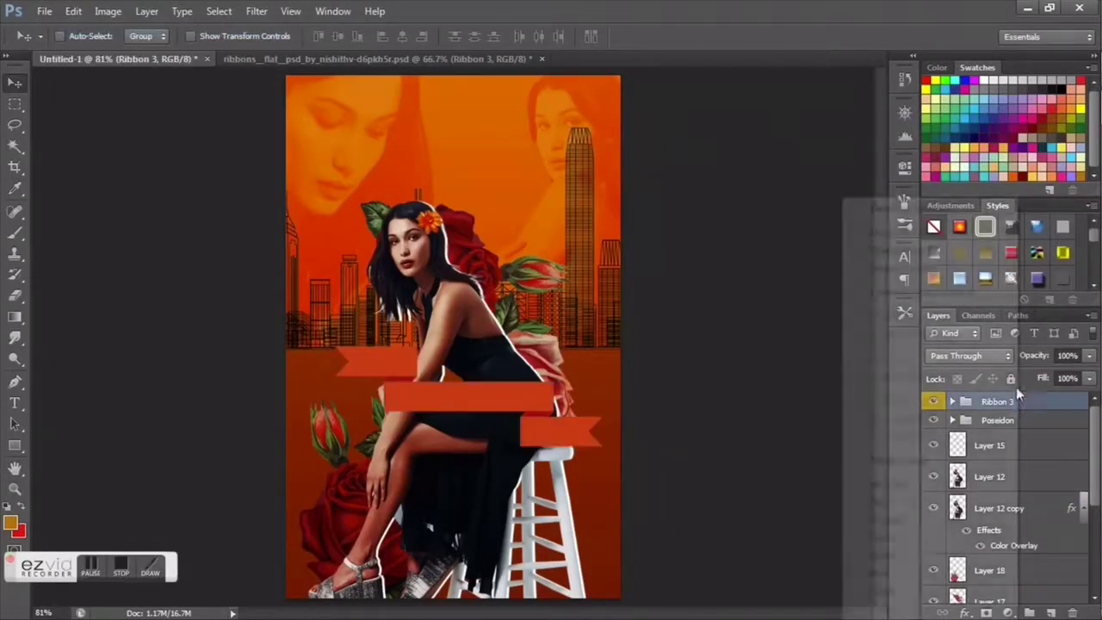
{"action": "left_click", "coordinate": [726, 251]}
{"action": "left_click", "coordinate": [958, 396]}
{"action": "double_click", "coordinate": [1059, 425]}
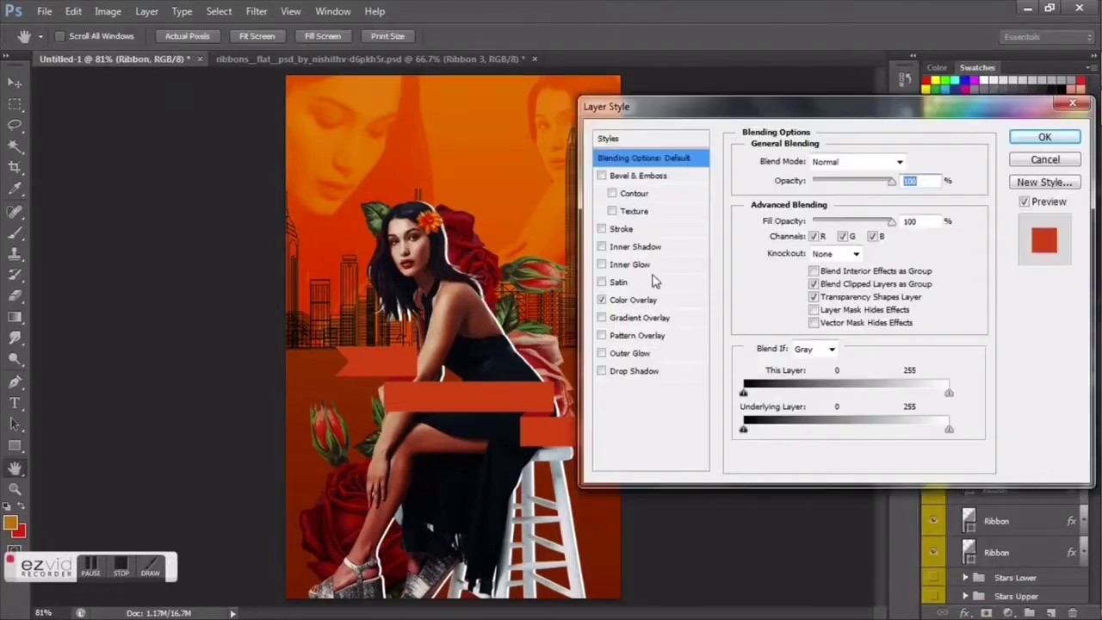
{"action": "left_click", "coordinate": [637, 371]}
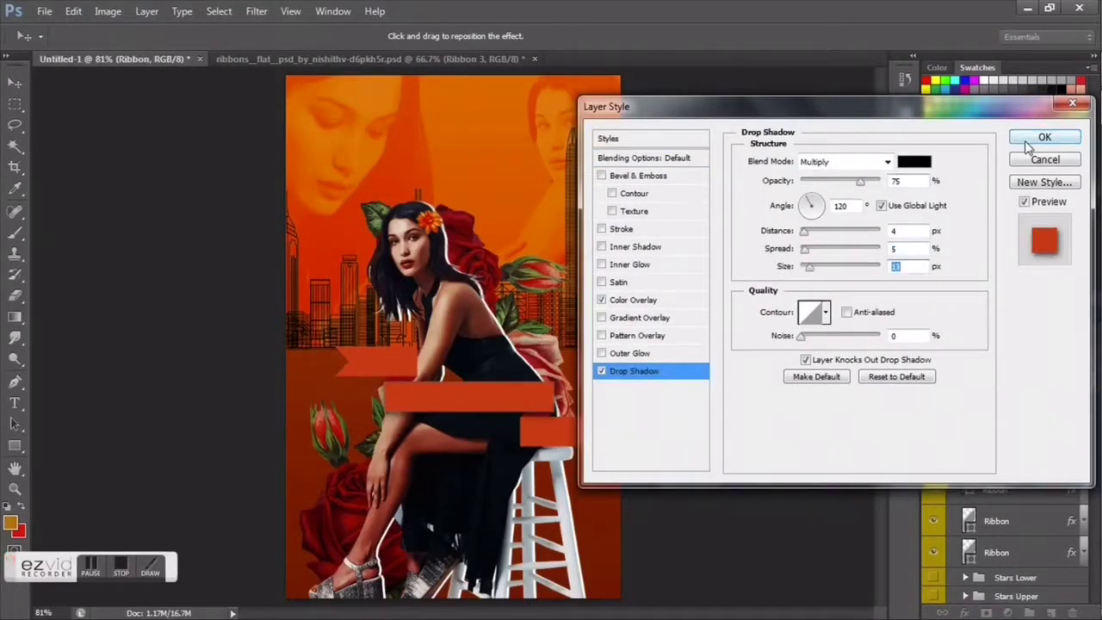
{"action": "left_click", "coordinate": [1044, 138]}
Paste the same drop shadow style onto the lower left ribbon layer
{"action": "right_click", "coordinate": [1014, 492]}
{"action": "left_click", "coordinate": [930, 339]}
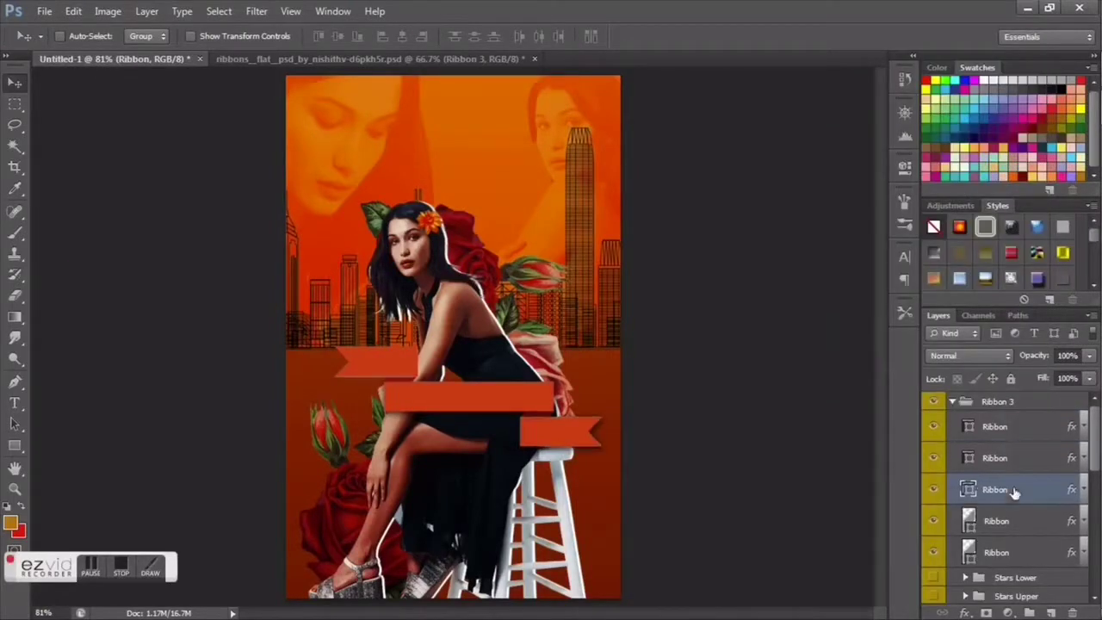
{"action": "right_click", "coordinate": [1014, 491]}
{"action": "left_click", "coordinate": [881, 351]}
{"action": "left_click", "coordinate": [952, 401]}
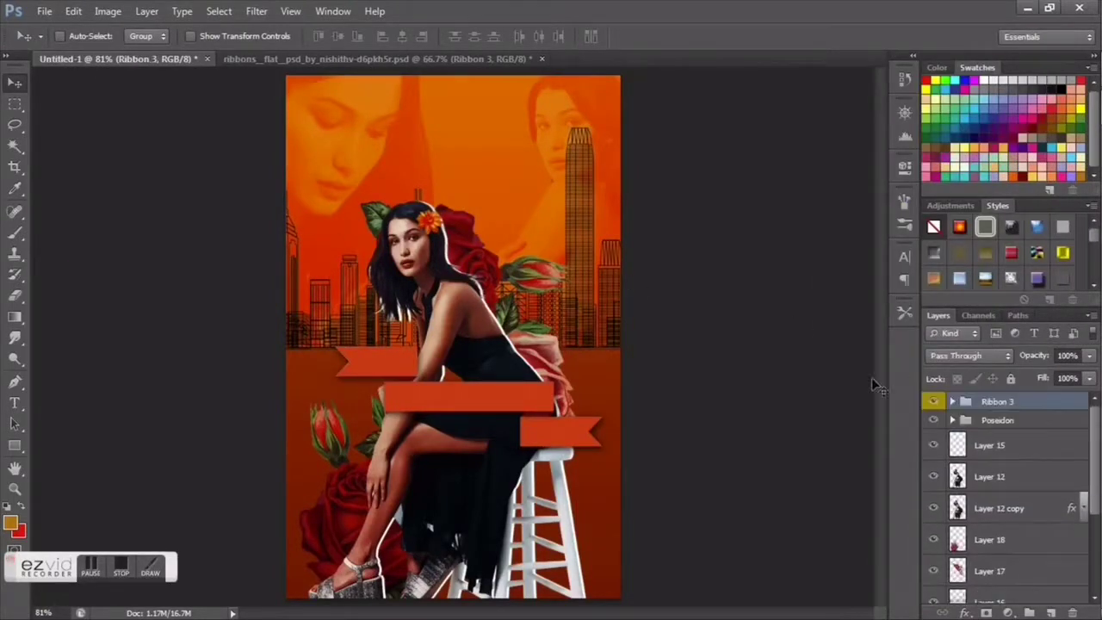
Set up the Type tool with Bebas Neue at 48 pt on the top ribbon
{"action": "key", "text": "t"}
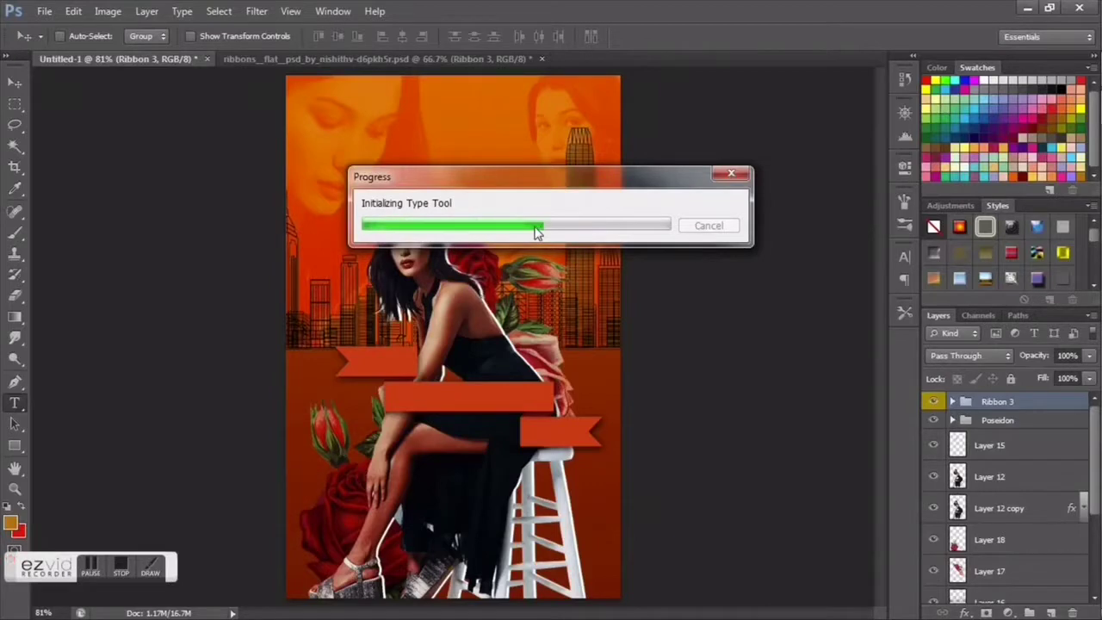
{"action": "left_click", "coordinate": [173, 36]}
{"action": "scroll", "coordinate": [307, 215], "scroll_direction": "up", "scroll_amount": 10}
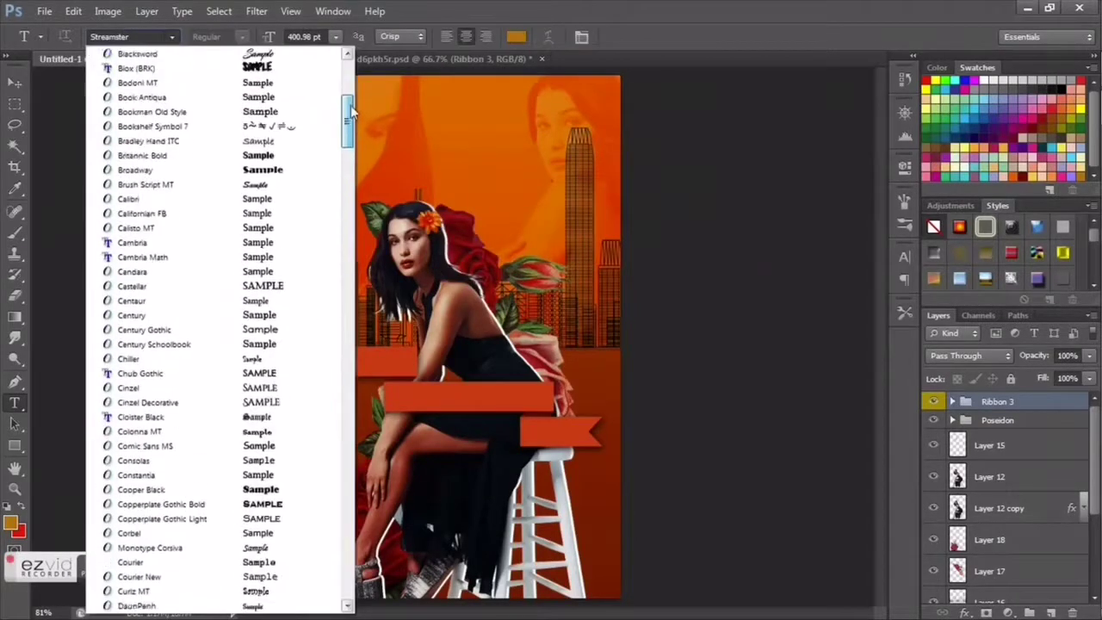
{"action": "left_click", "coordinate": [362, 305]}
{"action": "left_click", "coordinate": [379, 358]}
{"action": "left_click", "coordinate": [335, 36]}
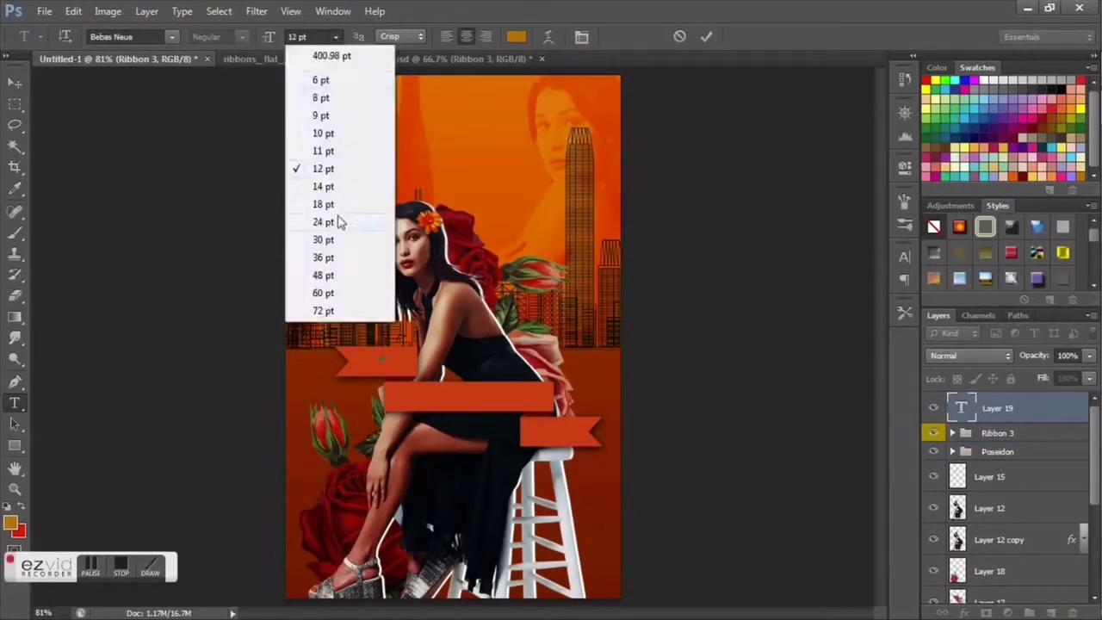
{"action": "left_click", "coordinate": [326, 218]}
{"action": "left_click", "coordinate": [335, 36]}
Type 'THE' on the top ribbon and colour it white
{"action": "left_click", "coordinate": [328, 268]}
{"action": "type", "text": "THE"}
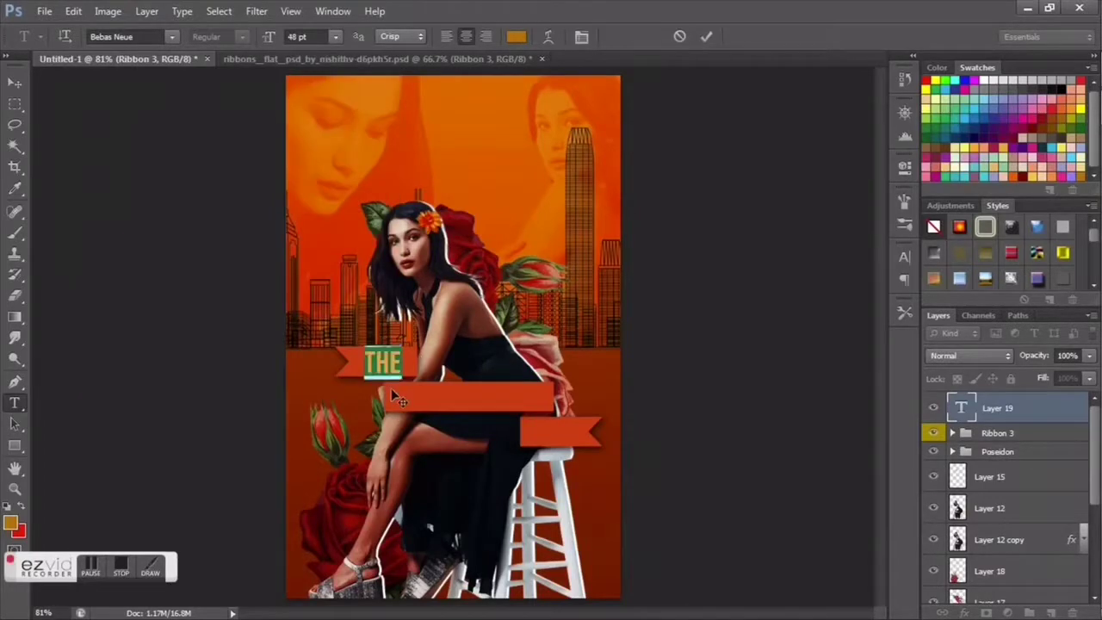
{"action": "key", "text": "ctrl+a"}
{"action": "left_click", "coordinate": [515, 36]}
{"action": "left_click", "coordinate": [579, 204]}
{"action": "left_click", "coordinate": [956, 195]}
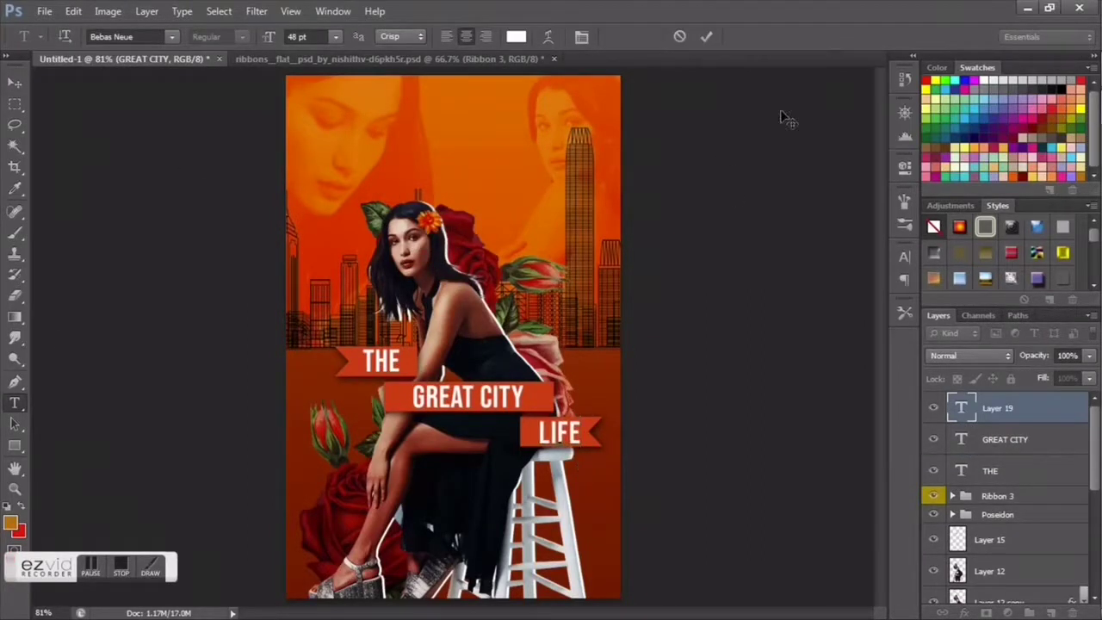
{"action": "key", "text": "alt+bracketleft"}
{"action": "key", "text": "alt+bracketleft"}
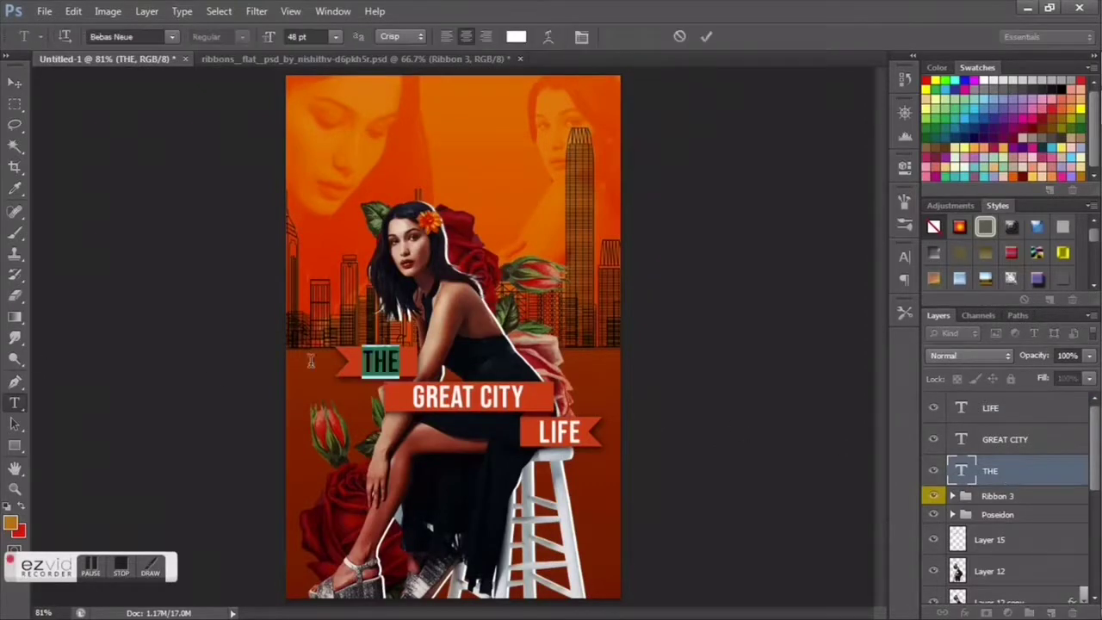
{"action": "left_click", "coordinate": [381, 361]}
{"action": "type", "text": "LIFE"}
Retype the ribbon words as LIFE, ACCORDING TO and ME from top to bottom
{"action": "left_click", "coordinate": [1021, 439]}
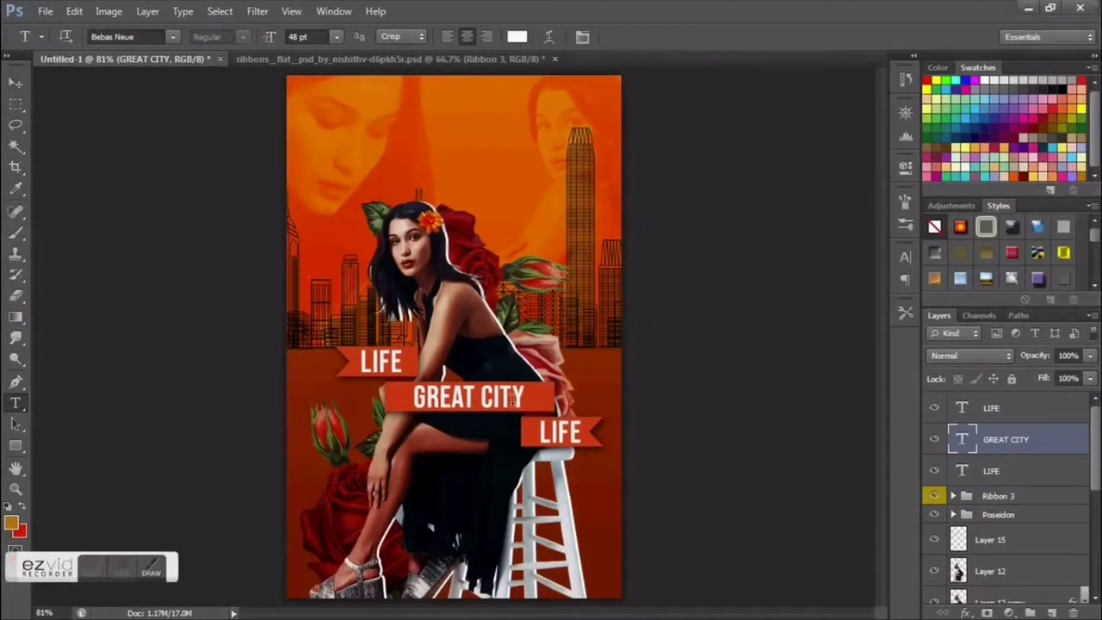
{"action": "type", "text": "ACCORDING"}
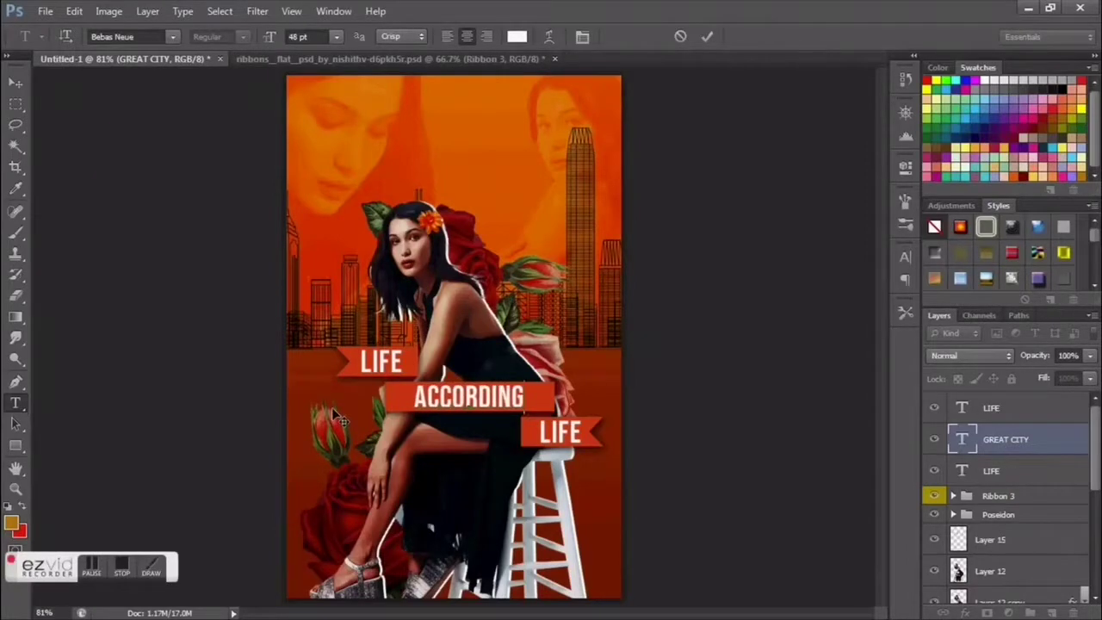
{"action": "type", "text": " TO"}
{"action": "left_click", "coordinate": [16, 84]}
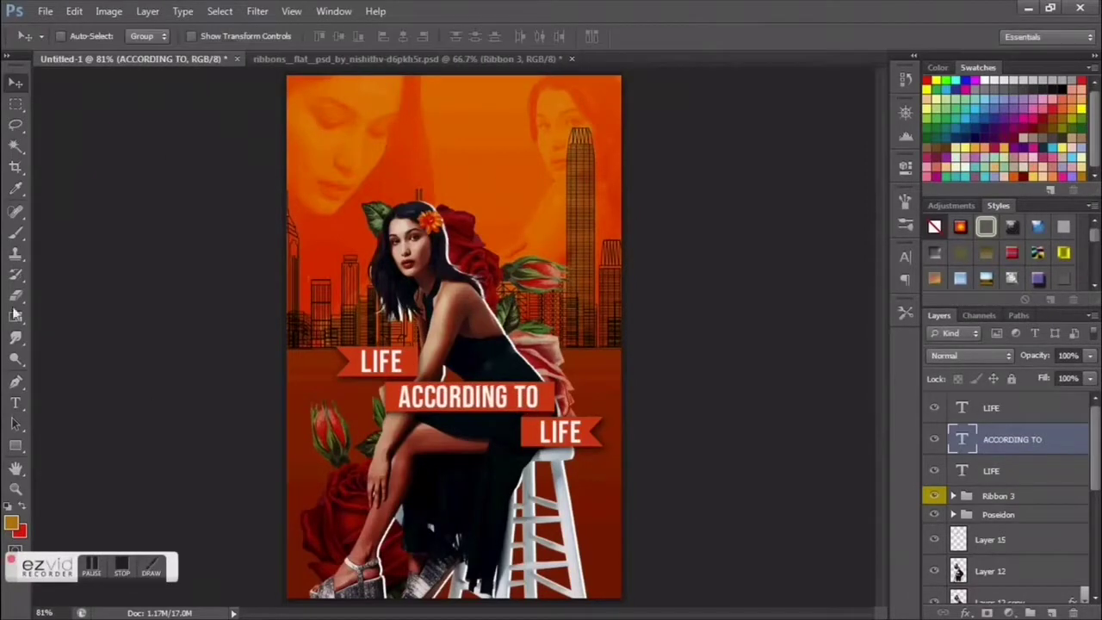
{"action": "double_click", "coordinate": [512, 436]}
{"action": "type", "text": "ME"}
{"action": "left_click", "coordinate": [20, 83]}
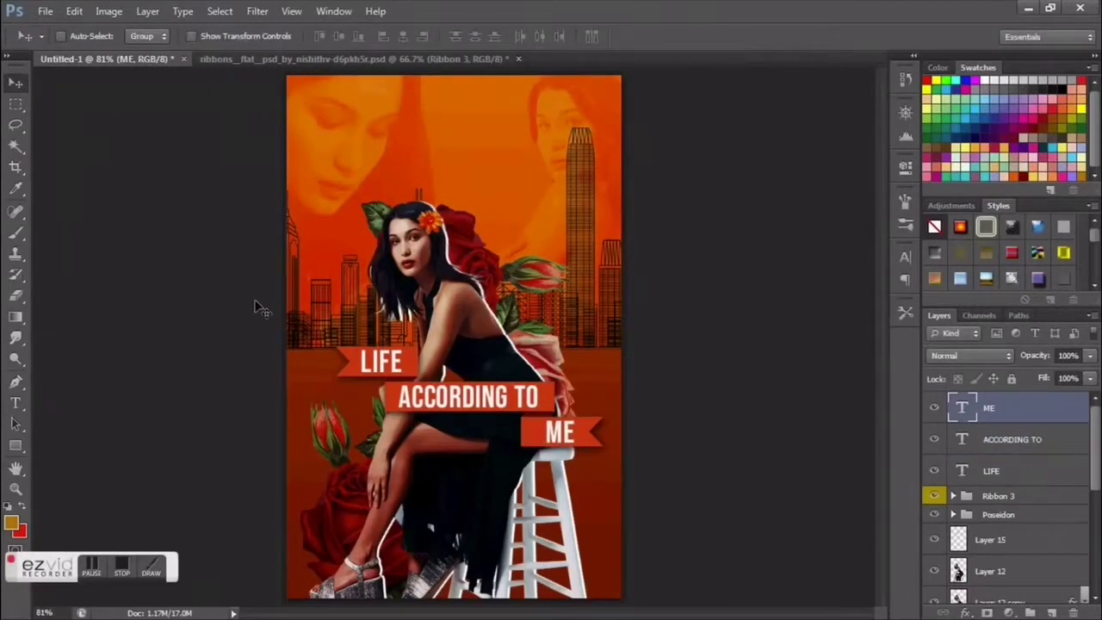
Open the lightning 1 and lightning 2 texture images from the lightning folder
{"action": "key", "text": "ctrl+o"}
{"action": "scroll", "coordinate": [714, 328], "scroll_direction": "down", "scroll_amount": 5}
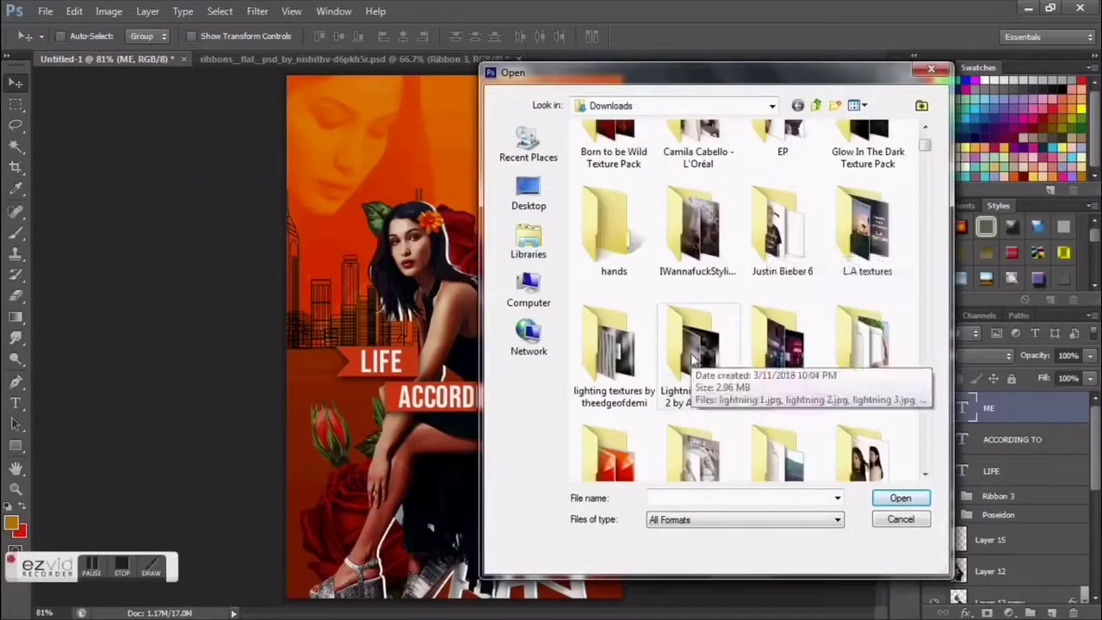
{"action": "double_click", "coordinate": [699, 342]}
{"action": "left_click_drag", "start_coordinate": [736, 226], "coordinate": [586, 138]}
{"action": "key", "text": "Return"}
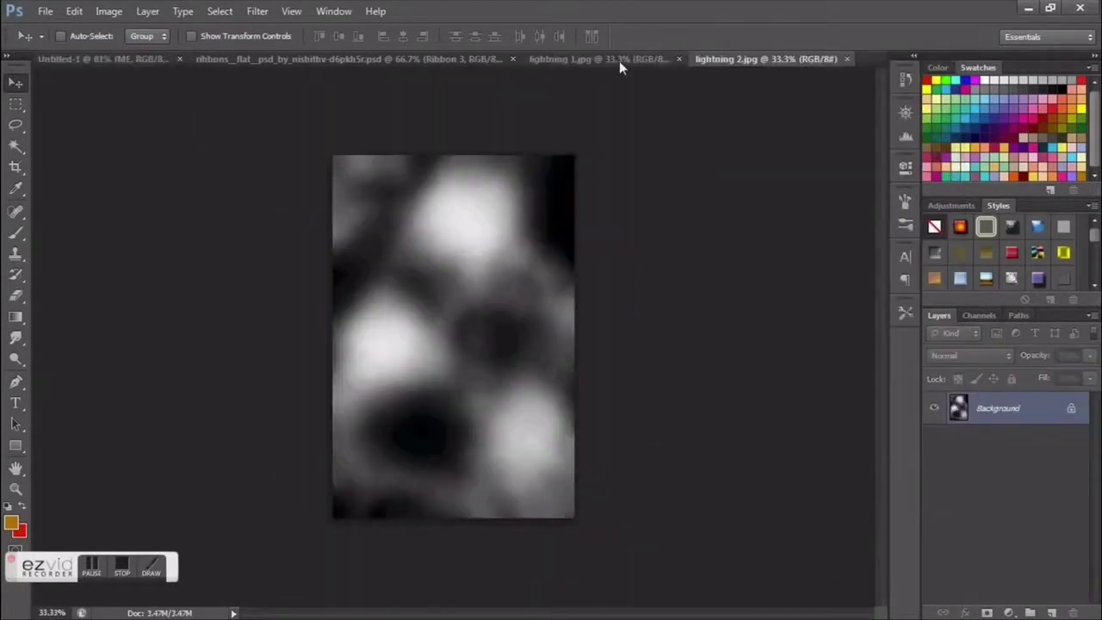
Drag lightning 1 into the poster, scale it, and set it to Soft Light
{"action": "left_click_drag", "start_coordinate": [619, 60], "coordinate": [620, 282]}
{"action": "mouse_move", "coordinate": [570, 204]}
{"action": "left_mouse_down"}
{"action": "mouse_move", "coordinate": [430, 258]}
{"action": "mouse_move", "coordinate": [358, 255]}
{"action": "left_mouse_up"}
{"action": "key", "text": "ctrl+t"}
{"action": "left_click", "coordinate": [971, 354]}
{"action": "left_click", "coordinate": [947, 221]}
{"action": "key", "text": "Return"}
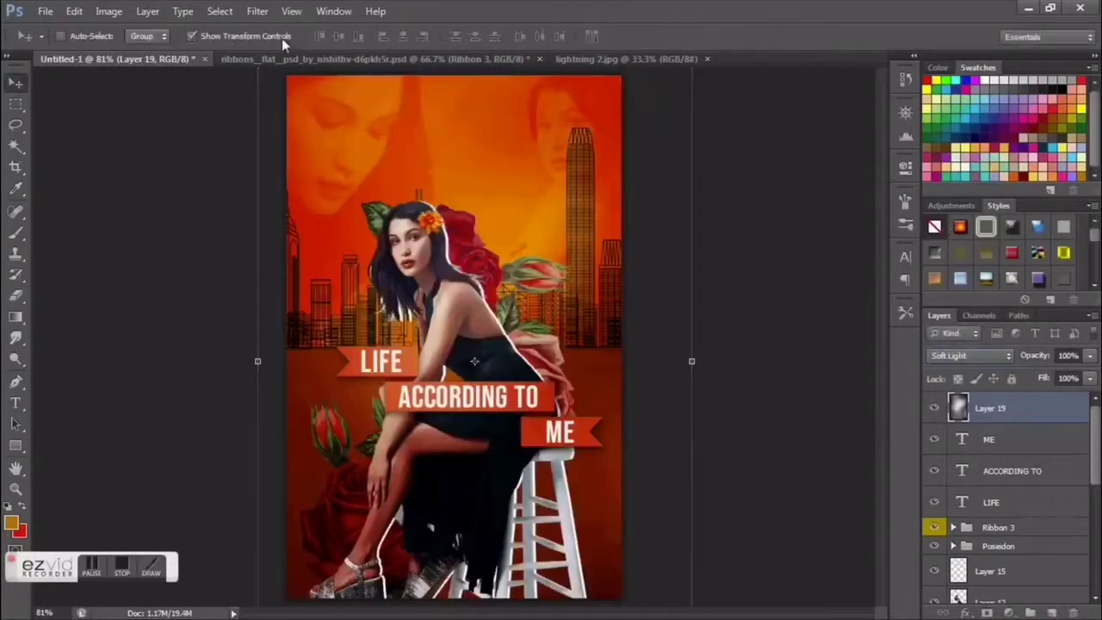
Bring lightning 2 into the poster, stretch it over the canvas at 64% opacity
{"action": "left_click", "coordinate": [628, 59]}
{"action": "left_click_drag", "start_coordinate": [628, 59], "coordinate": [602, 115]}
{"action": "left_click_drag", "start_coordinate": [655, 258], "coordinate": [430, 259]}
{"action": "key", "text": "ctrl+t"}
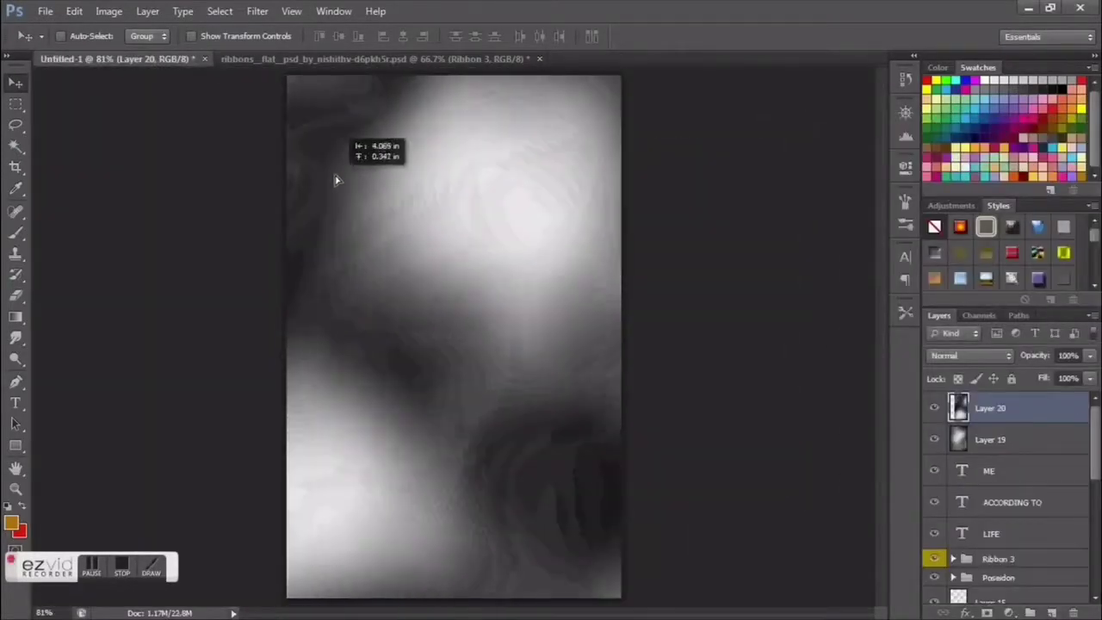
{"action": "left_click_drag", "start_coordinate": [339, 172], "coordinate": [289, 78]}
{"action": "key", "text": "Return"}
{"action": "left_click_drag", "start_coordinate": [1059, 378], "coordinate": [1062, 379]}
Open the Majestic Edits logo PNG file
{"action": "left_click", "coordinate": [45, 10]}
{"action": "left_click", "coordinate": [52, 44]}
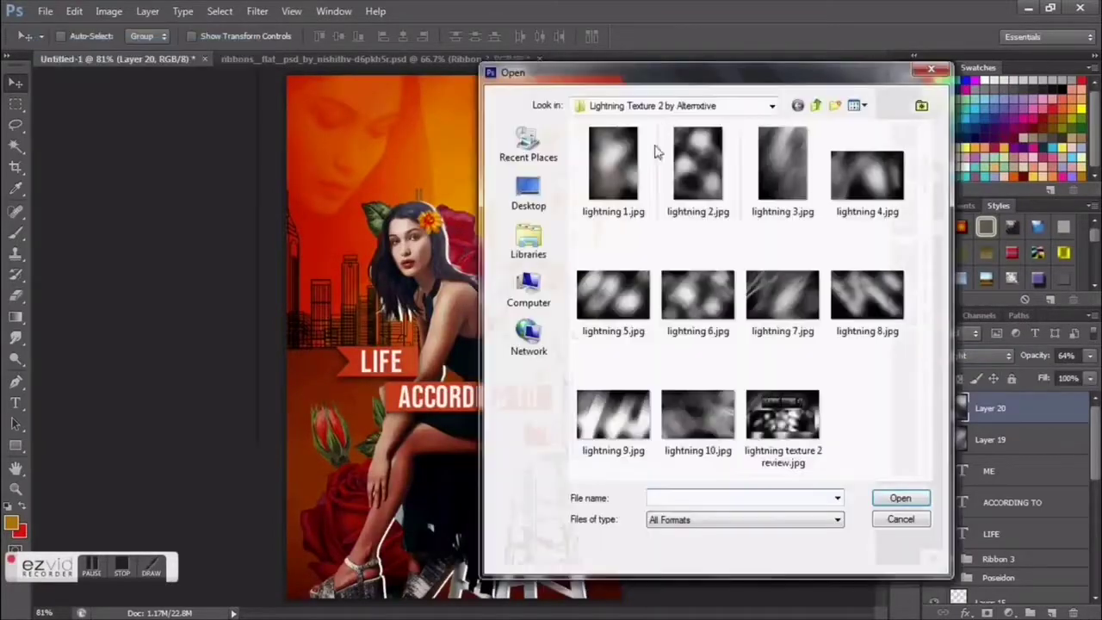
{"action": "key", "text": "BackSpace"}
{"action": "type", "text": "MAJ"}
{"action": "left_click", "coordinate": [705, 542]}
{"action": "left_click", "coordinate": [899, 498]}
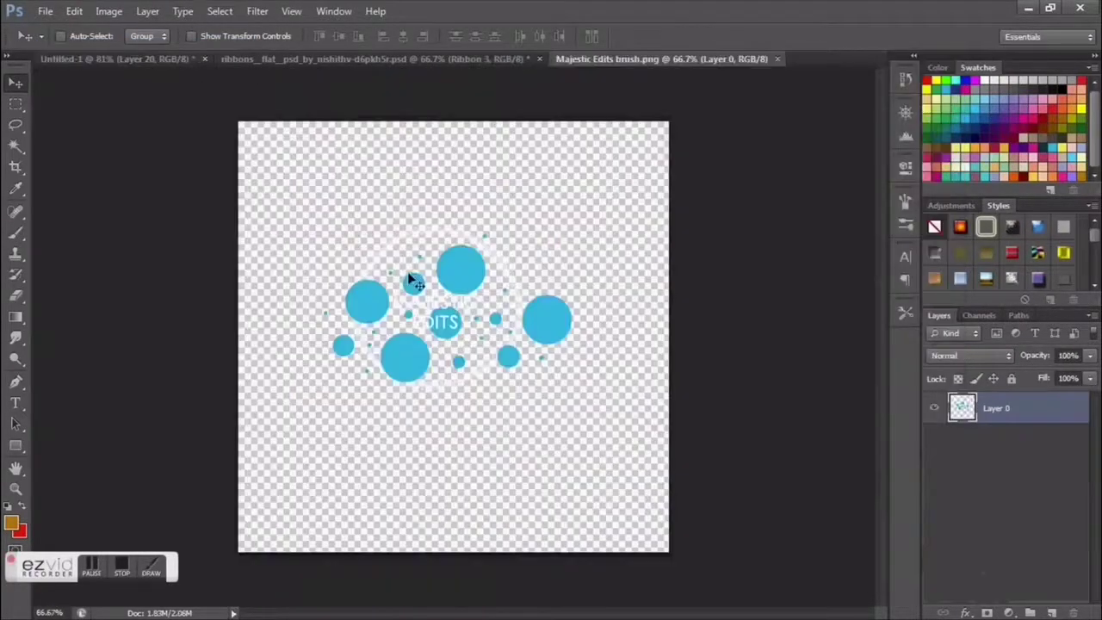
Drag the logo into the poster, shrink it, and move it to the bottom-right corner
{"action": "left_click_drag", "start_coordinate": [861, 58], "coordinate": [583, 334]}
{"action": "key", "text": "ctrl+t"}
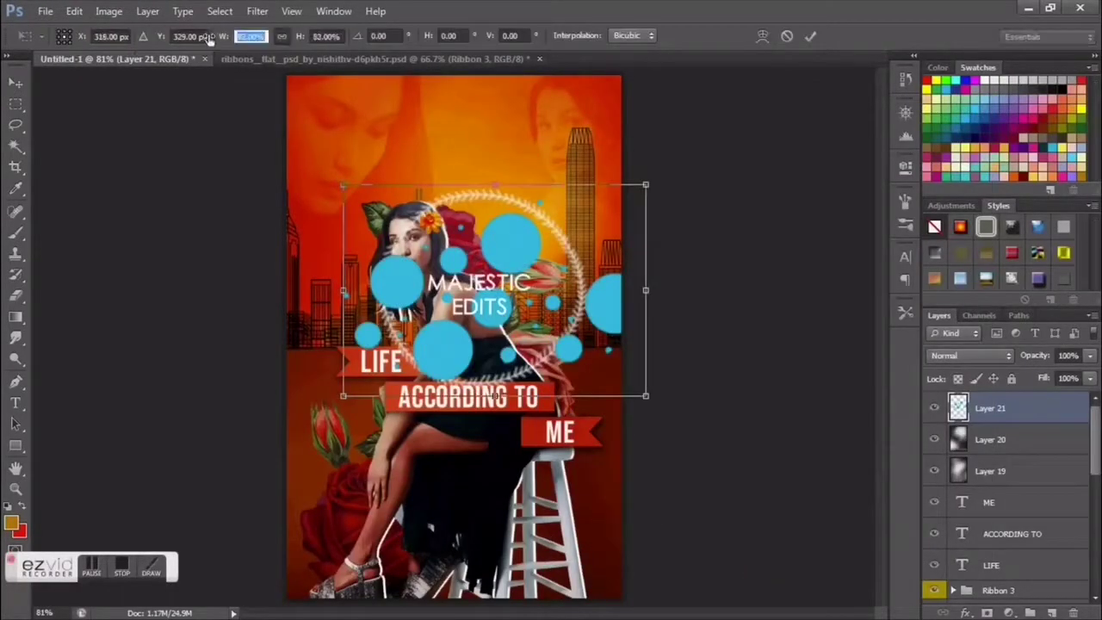
{"action": "left_click_drag", "start_coordinate": [223, 36], "coordinate": [155, 48]}
{"action": "key", "text": "Return"}
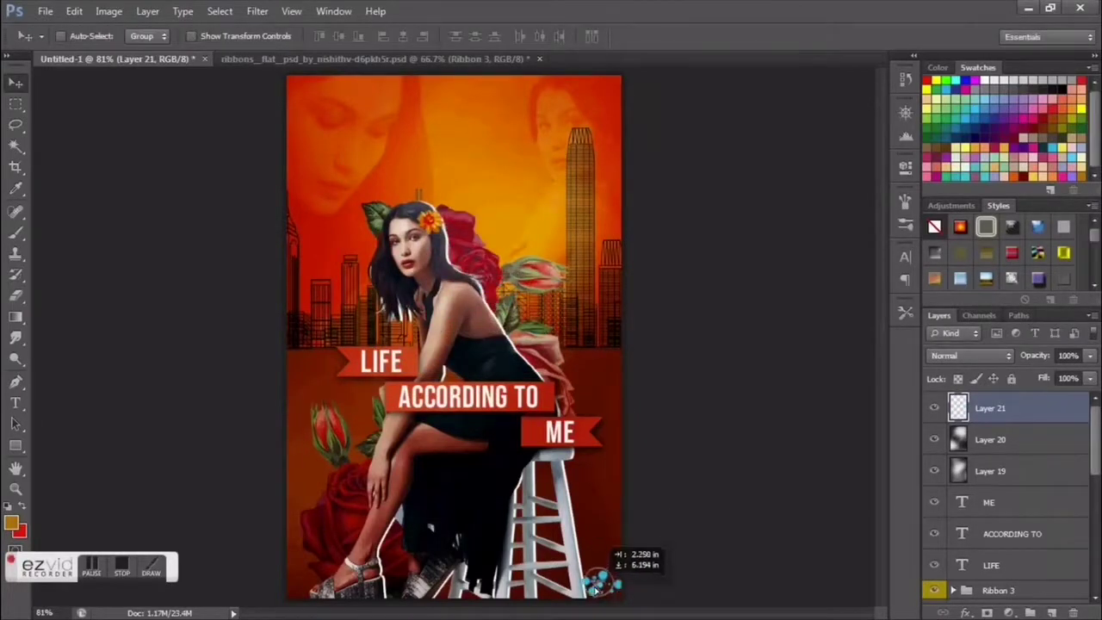
{"action": "left_click_drag", "start_coordinate": [999, 484], "coordinate": [999, 599]}
Reorder the layers so the watermark Layer 21 sits below the Poseidon group
{"action": "scroll", "coordinate": [1016, 460], "scroll_direction": "up", "scroll_amount": 3}
{"action": "left_click", "coordinate": [990, 405]}
{"action": "left_click", "coordinate": [990, 534], "text": "shift"}
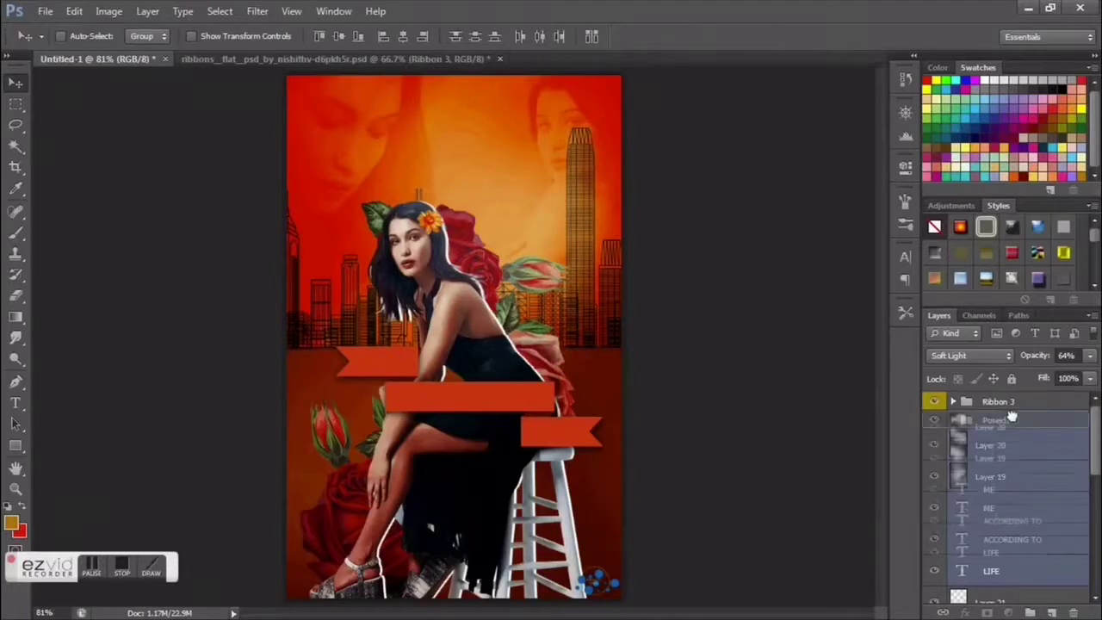
{"action": "left_click_drag", "start_coordinate": [1012, 416], "coordinate": [1004, 422]}
Set the watermark Layer 21 blend mode to Linear Burn
{"action": "scroll", "coordinate": [1004, 456], "scroll_direction": "down", "scroll_amount": 3}
{"action": "left_click", "coordinate": [990, 508]}
{"action": "left_click", "coordinate": [968, 356]}
{"action": "left_click", "coordinate": [955, 97]}
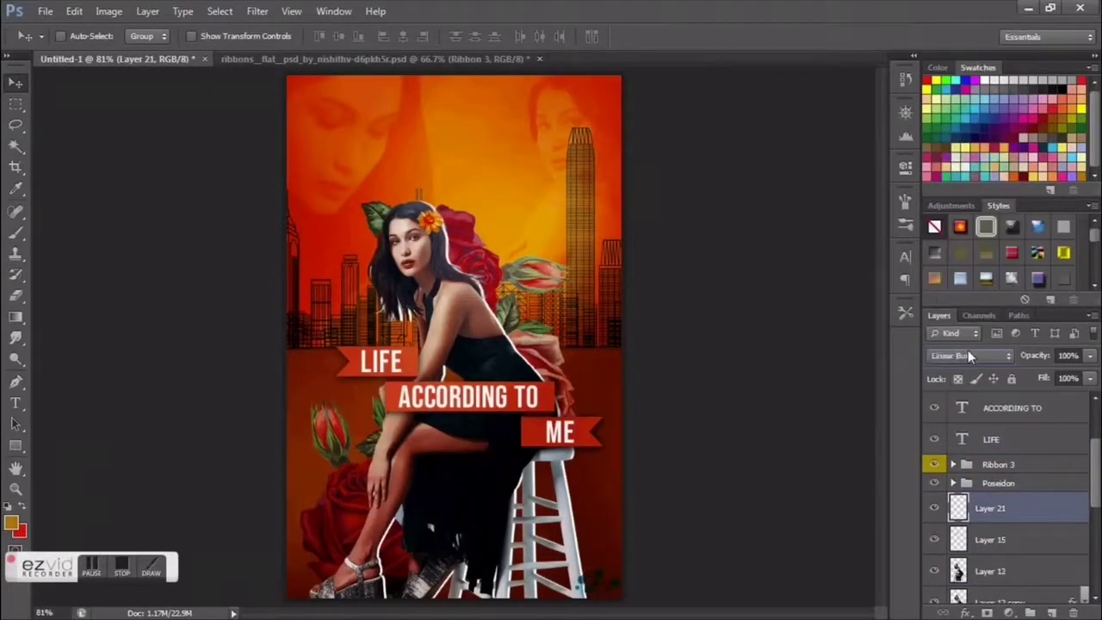